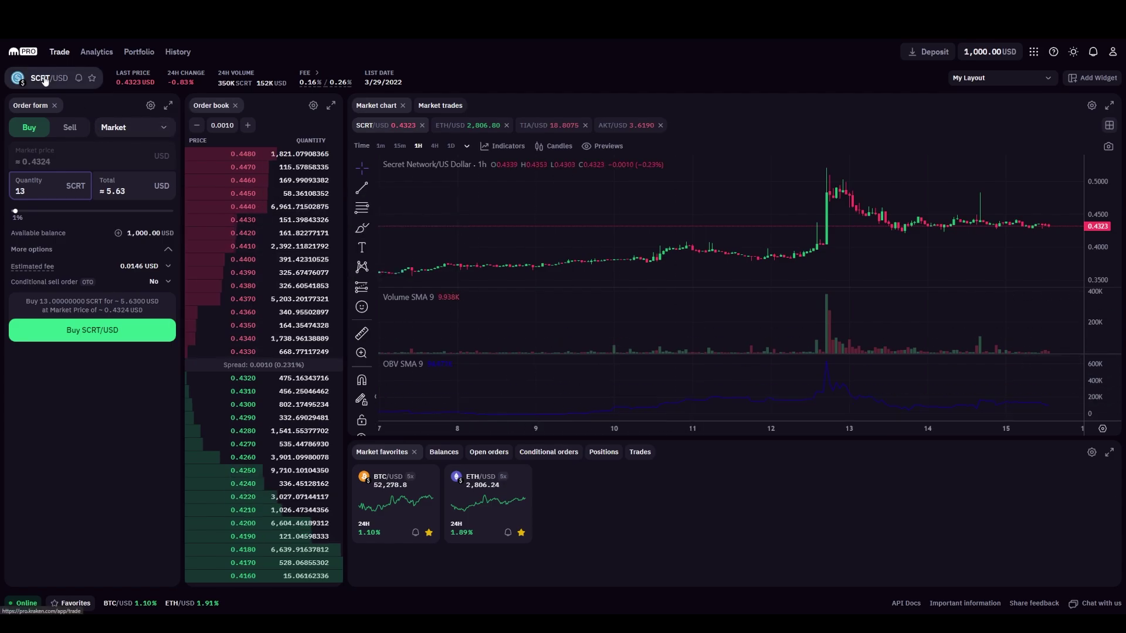
# Step: Switch Kraken Pro to the SCRT/USD trading market
pyautogui.click(46, 79)
pyautogui.write('scrt')
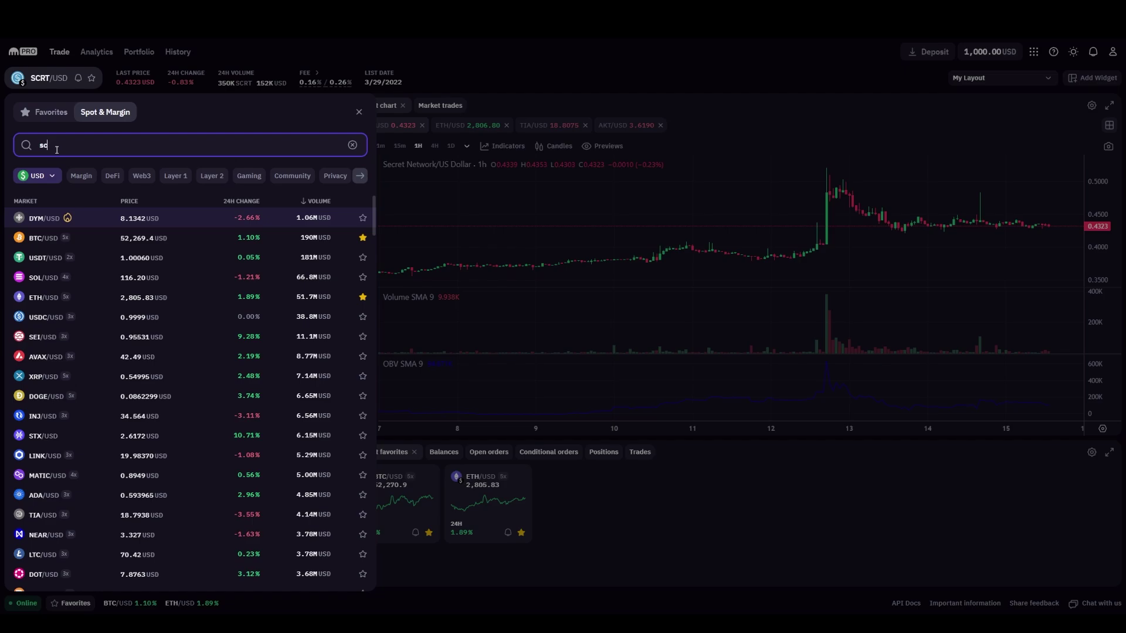
pyautogui.click(68, 230)
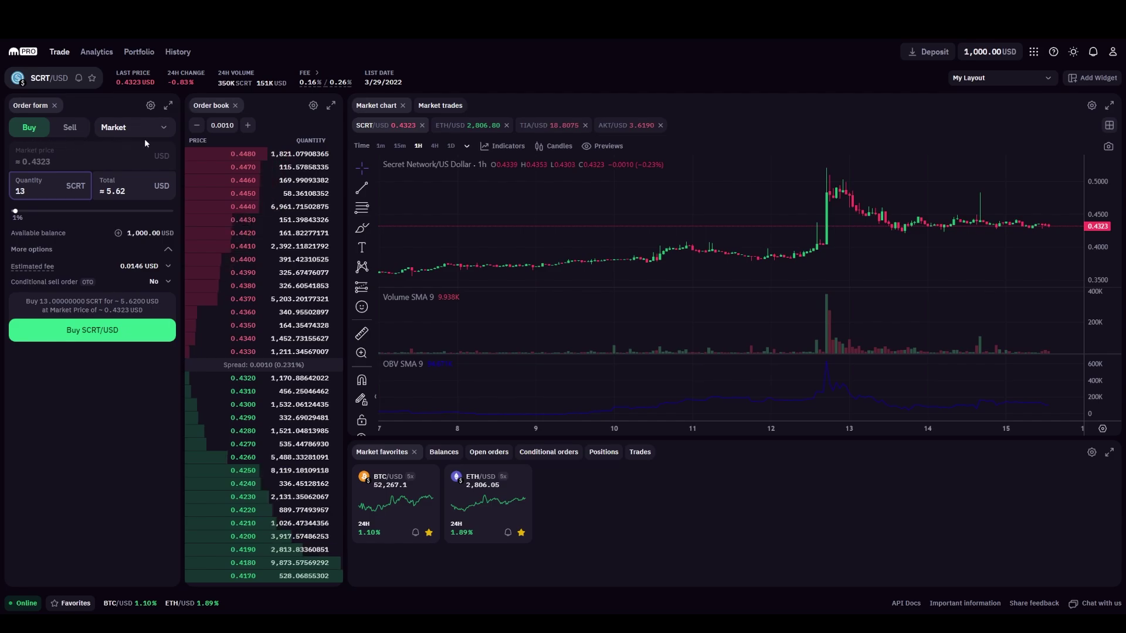
# Step: Place a market buy order for 100 SCRT
pyautogui.click(156, 127)
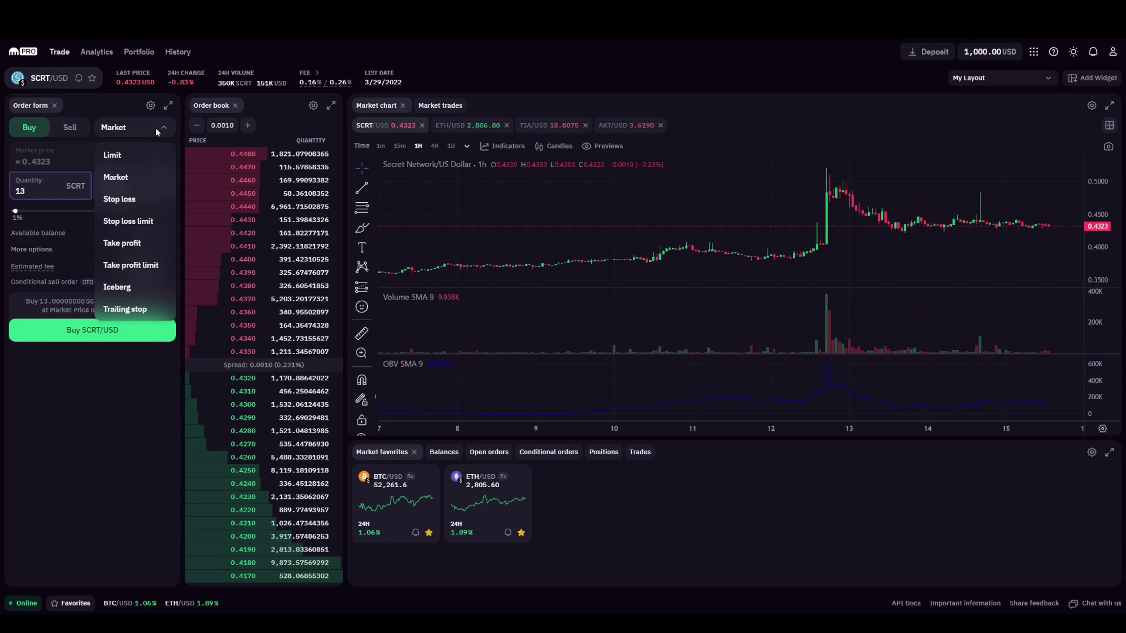
pyautogui.click(144, 174)
pyautogui.doubleClick(57, 191)
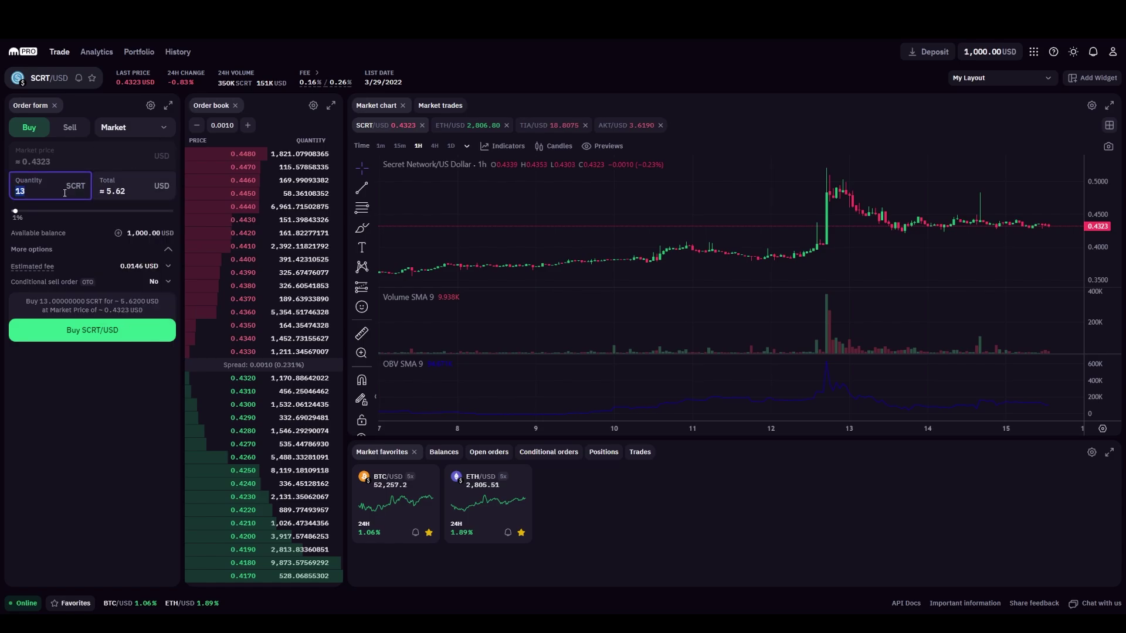
pyautogui.write('100')
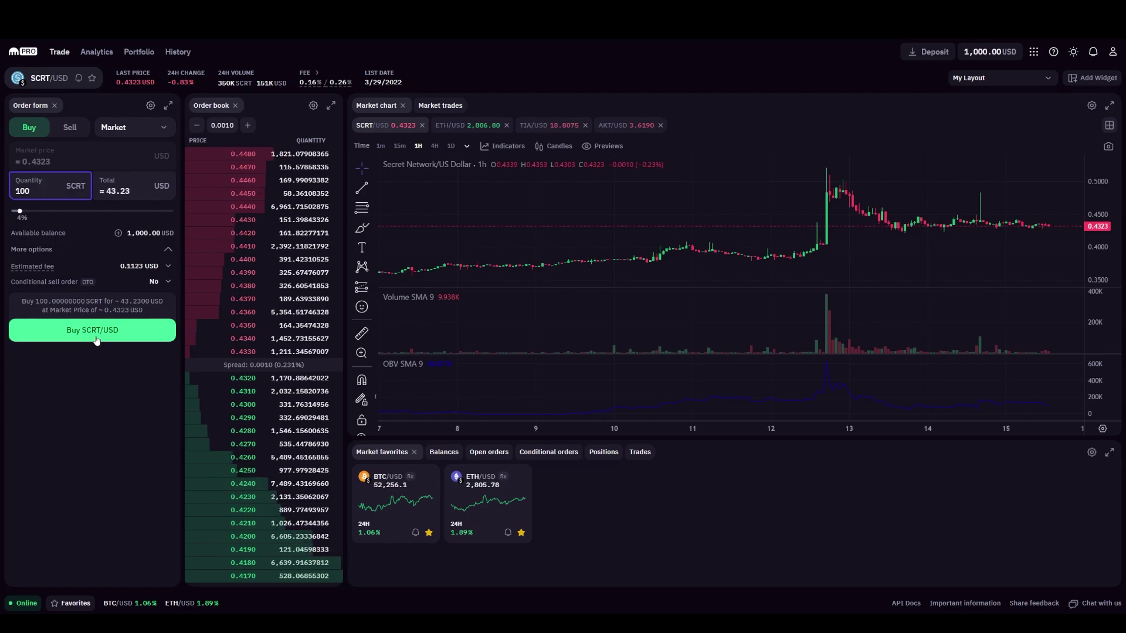
pyautogui.click(97, 339)
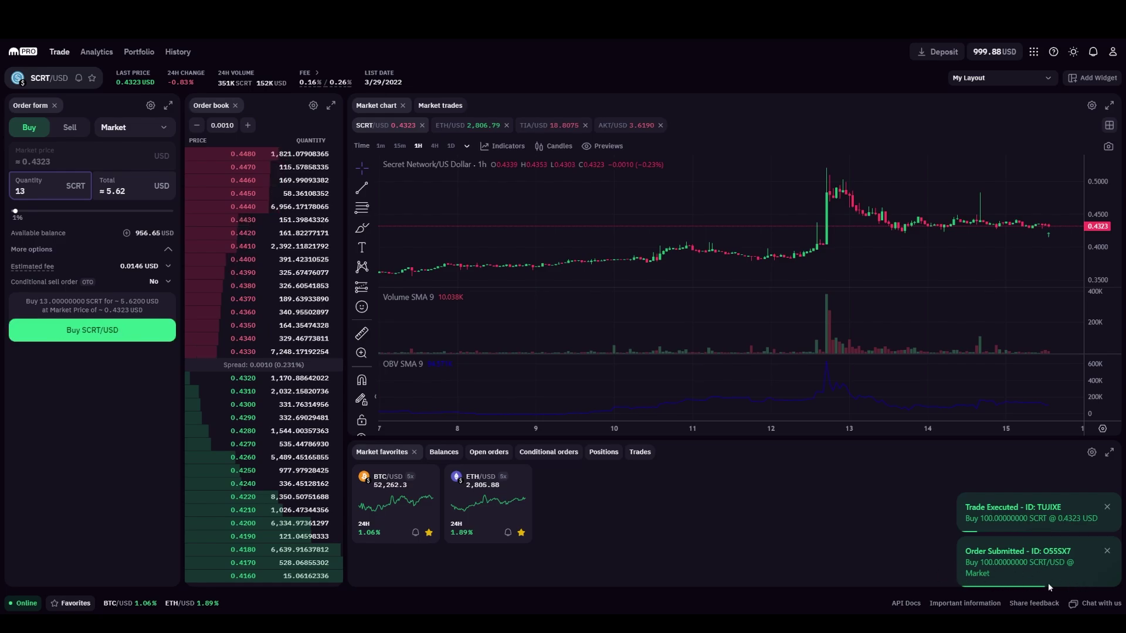
# Step: Withdraw 30 SCRT on Secret Network to the saved Ledger address, previewing then confirming
pyautogui.click(989, 53)
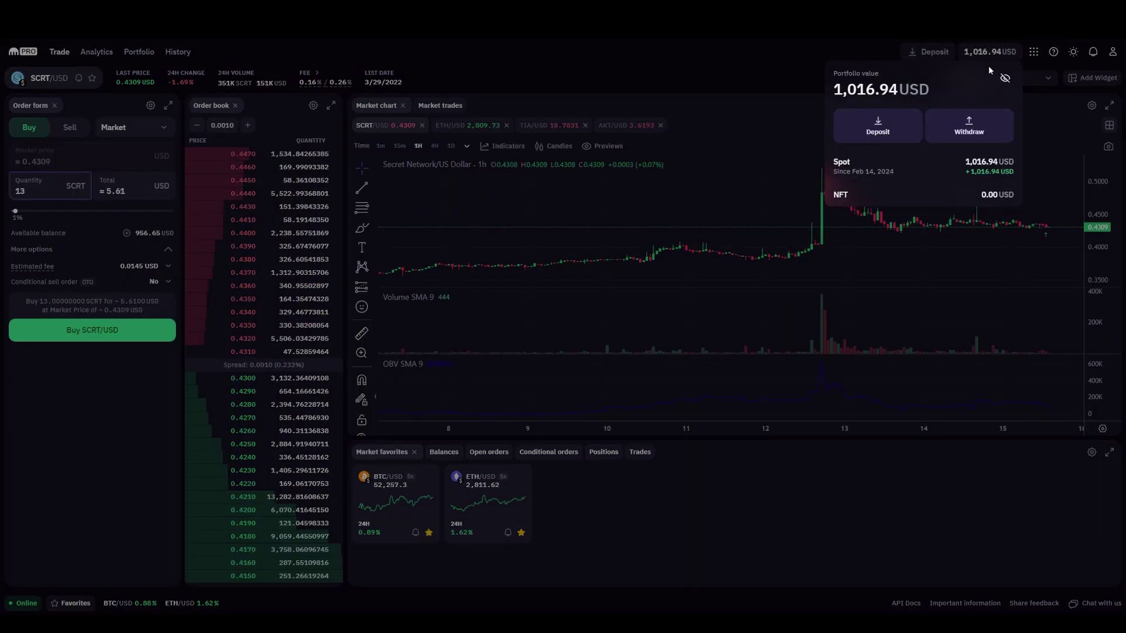
pyautogui.click(971, 128)
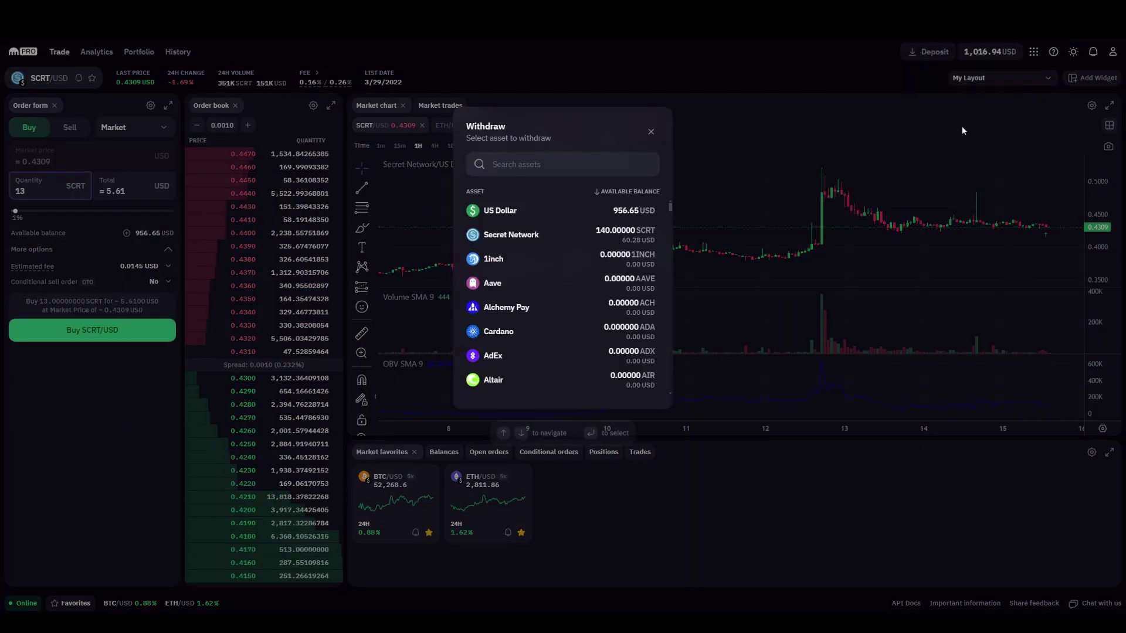
pyautogui.click(555, 167)
pyautogui.click(516, 235)
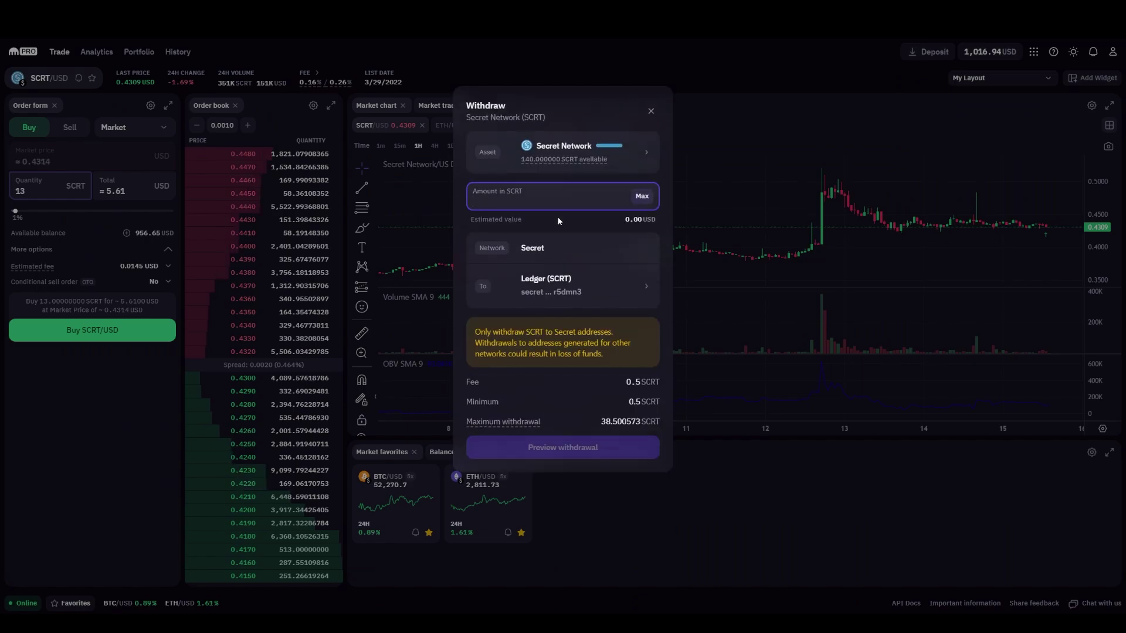
pyautogui.click(560, 197)
pyautogui.write('30')
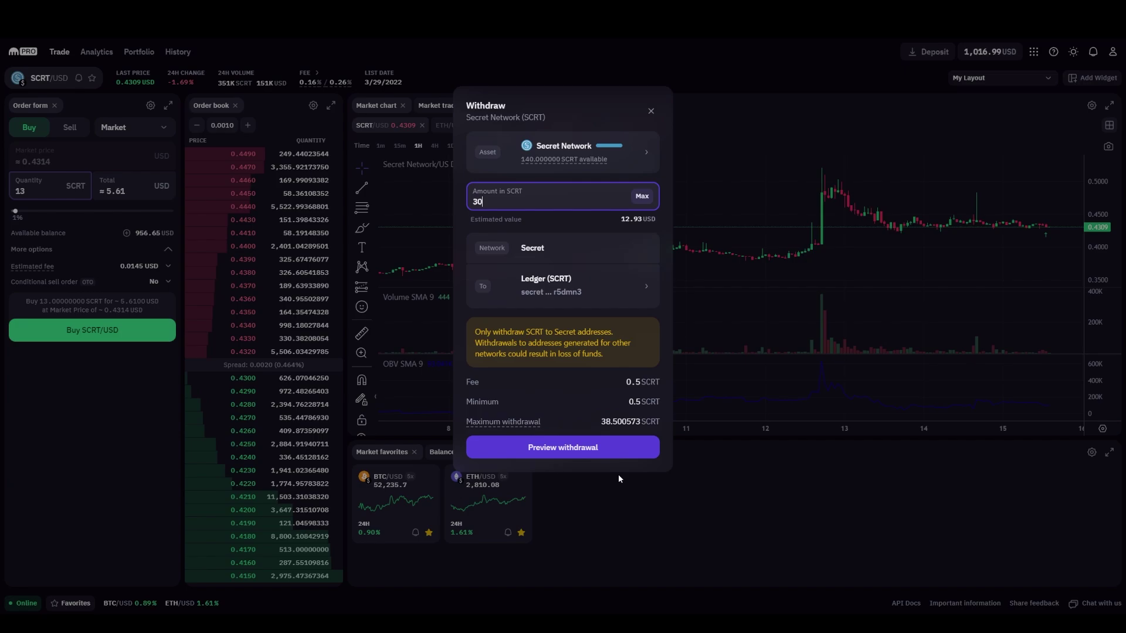
pyautogui.click(570, 447)
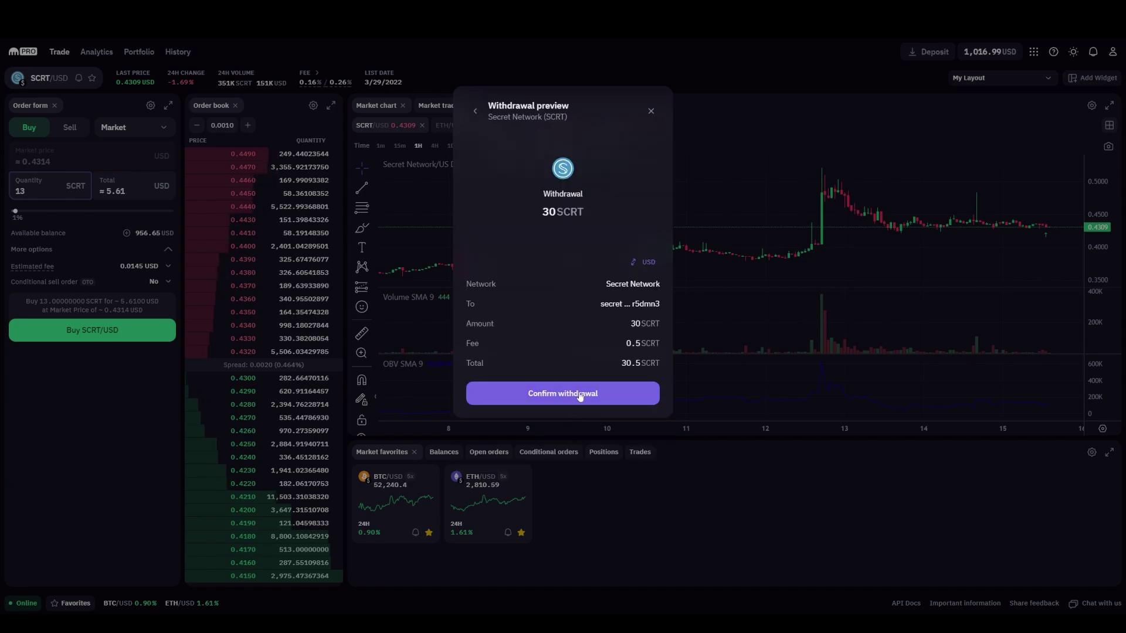
pyautogui.click(581, 394)
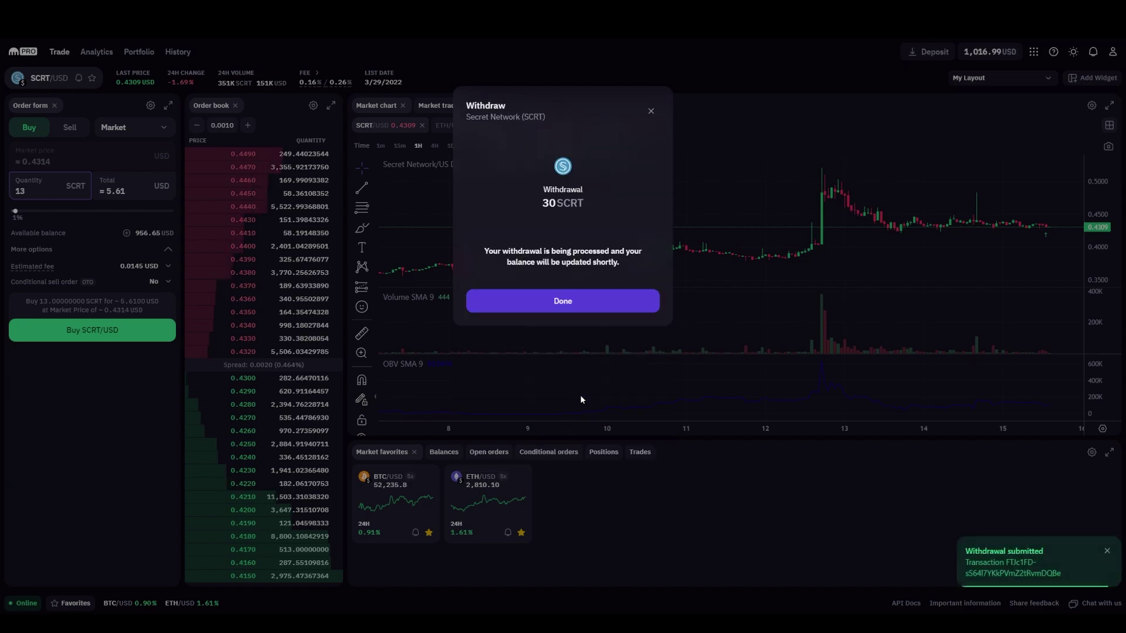
# Step: Close the withdrawal dialog and look up the wallet's secret address on Mintscan's Secret explorer
pyautogui.click(570, 302)
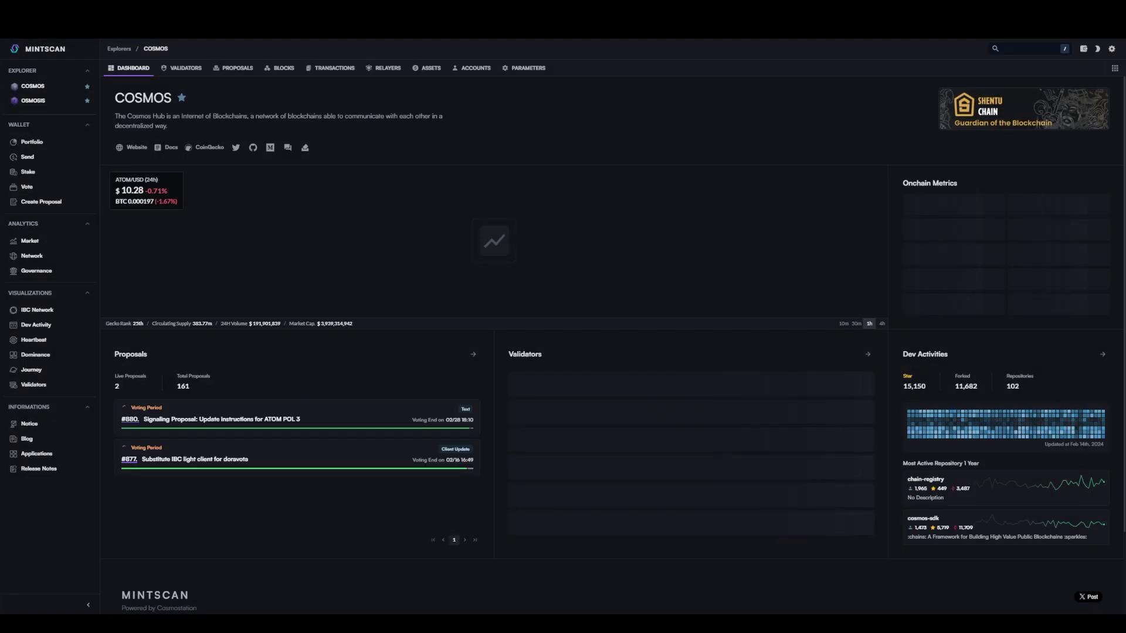
pyautogui.press('Return')
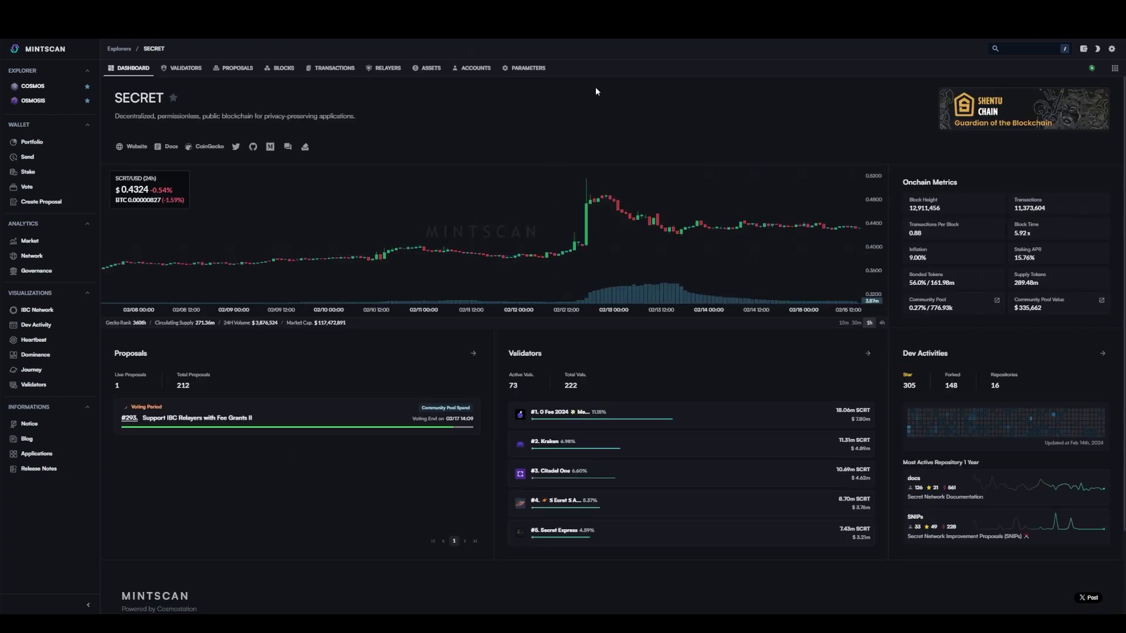
pyautogui.click(1013, 50)
pyautogui.hotkey('ctrl', 'v')
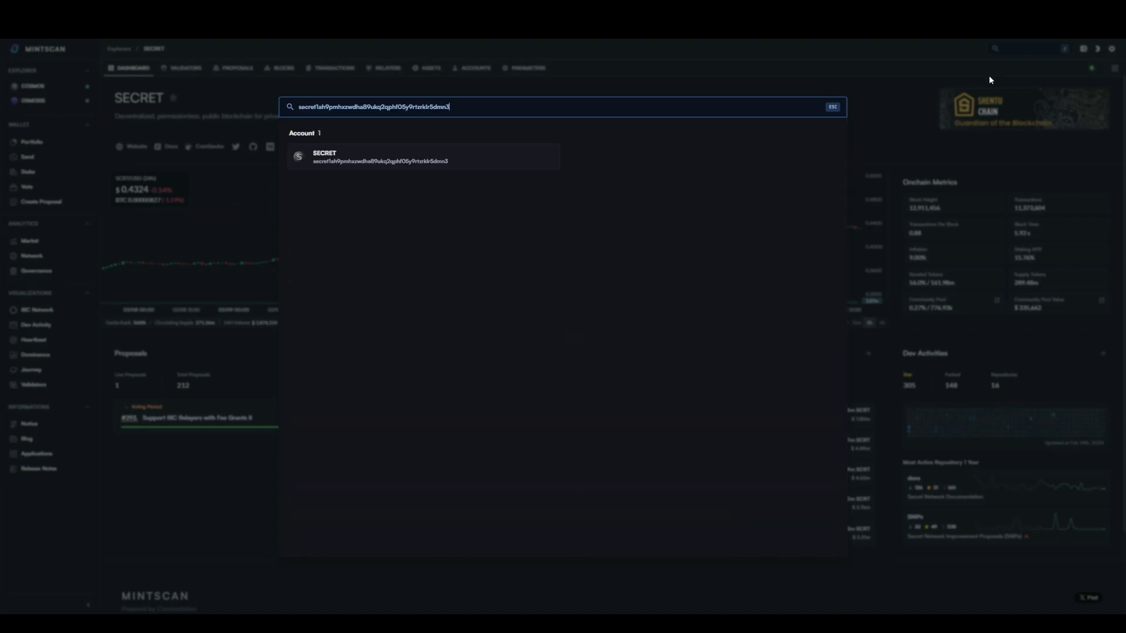
pyautogui.press('Return')
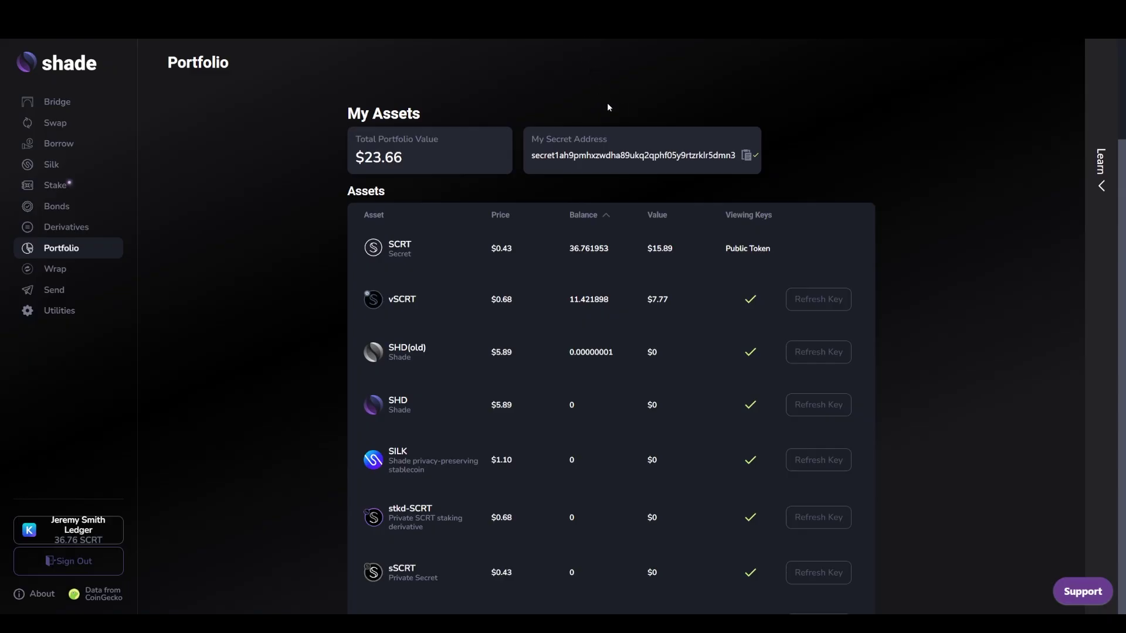
# Step: Find ANDR on the Shade Portfolio page using the browser's page search
pyautogui.hotkey('ctrl', 'f')
pyautogui.write('andr')
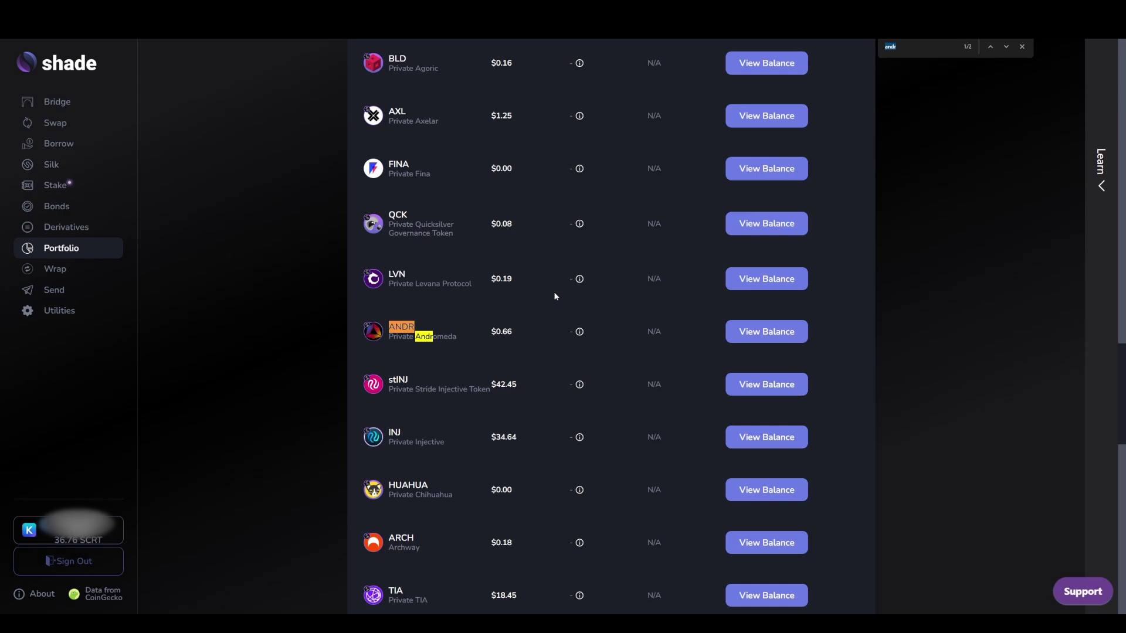
pyautogui.click(459, 349)
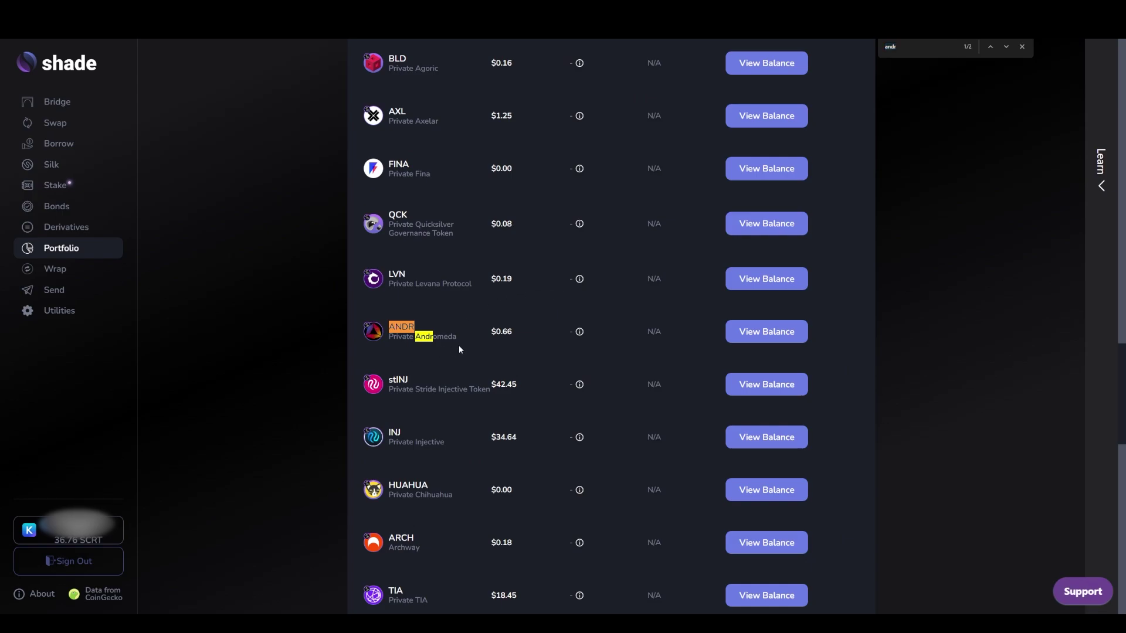
pyautogui.click(1022, 47)
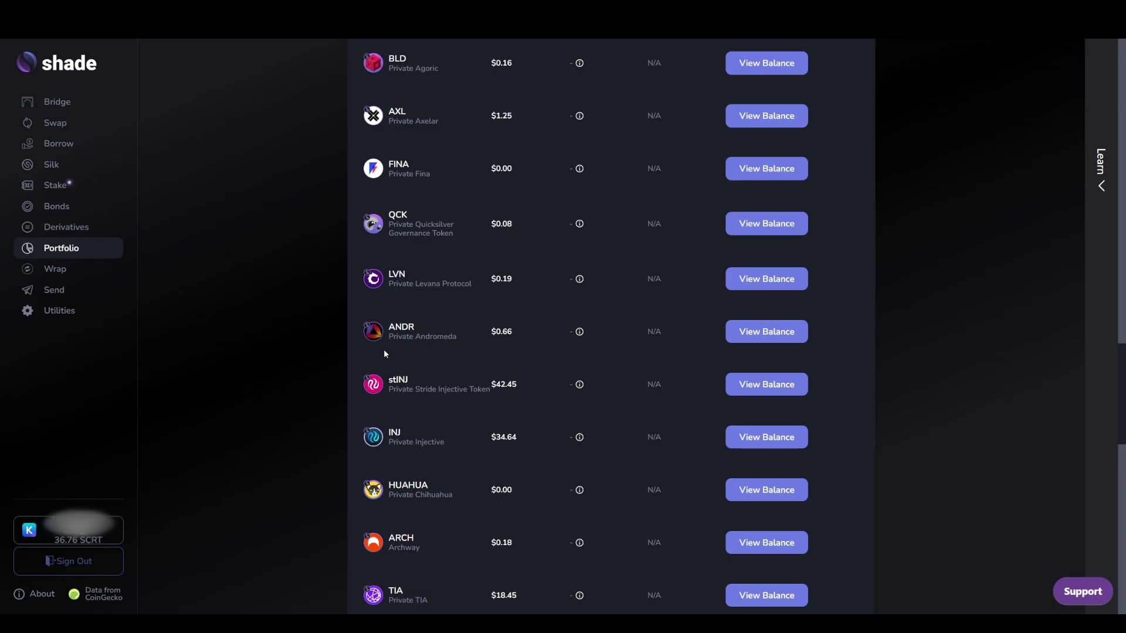
# Step: Go to the Swap page from the sidebar
pyautogui.scroll(20, 589, 356)
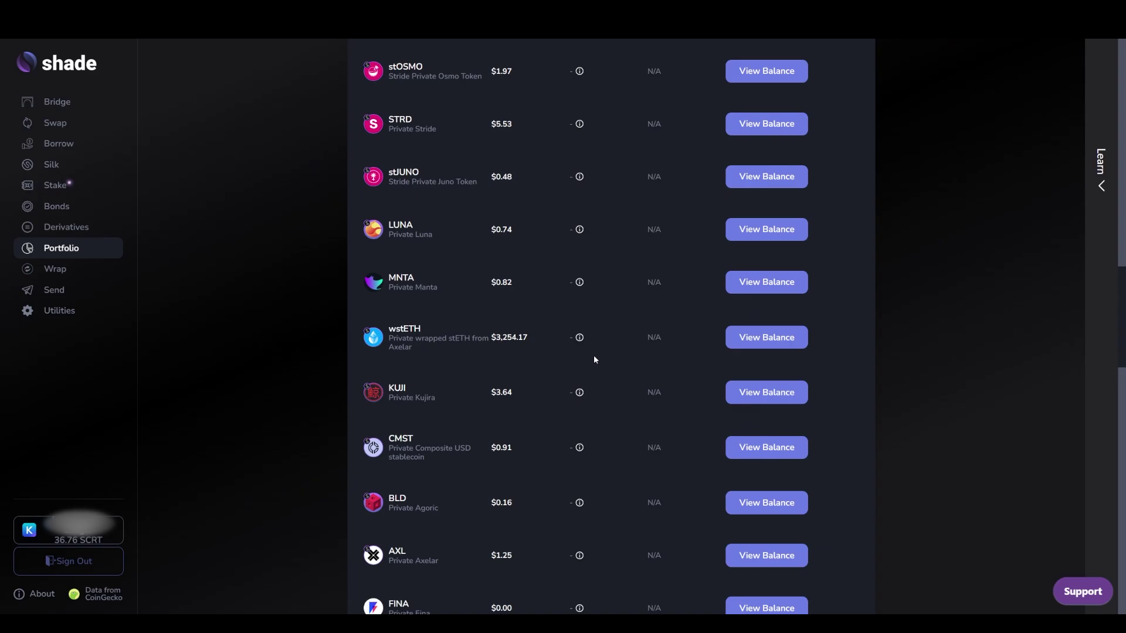
pyautogui.scroll(5, 588, 355)
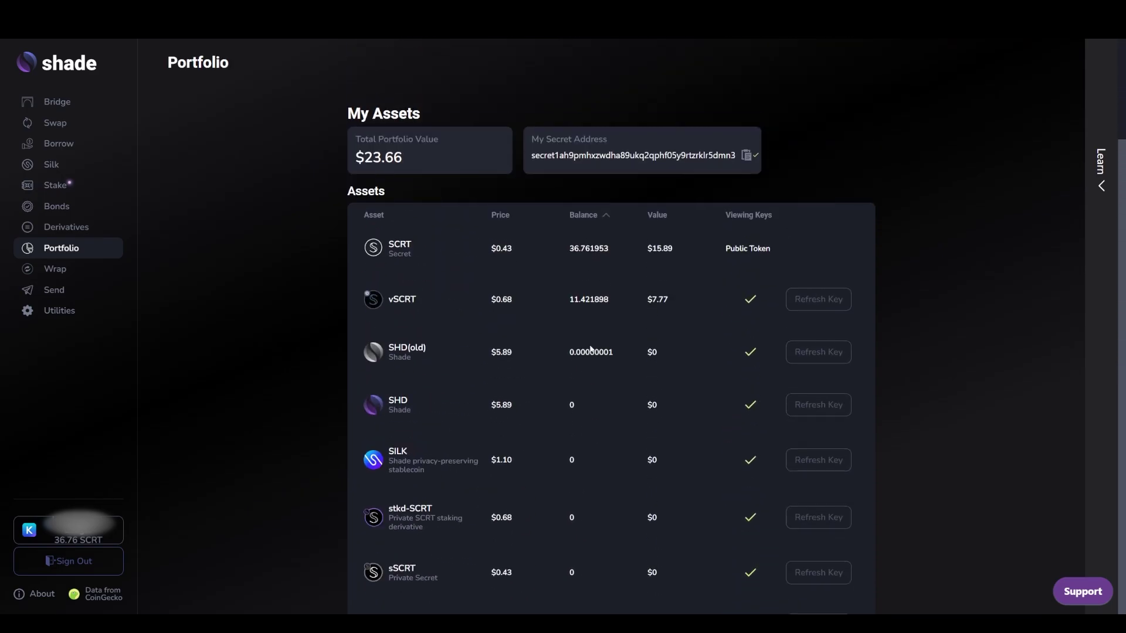
pyautogui.click(55, 123)
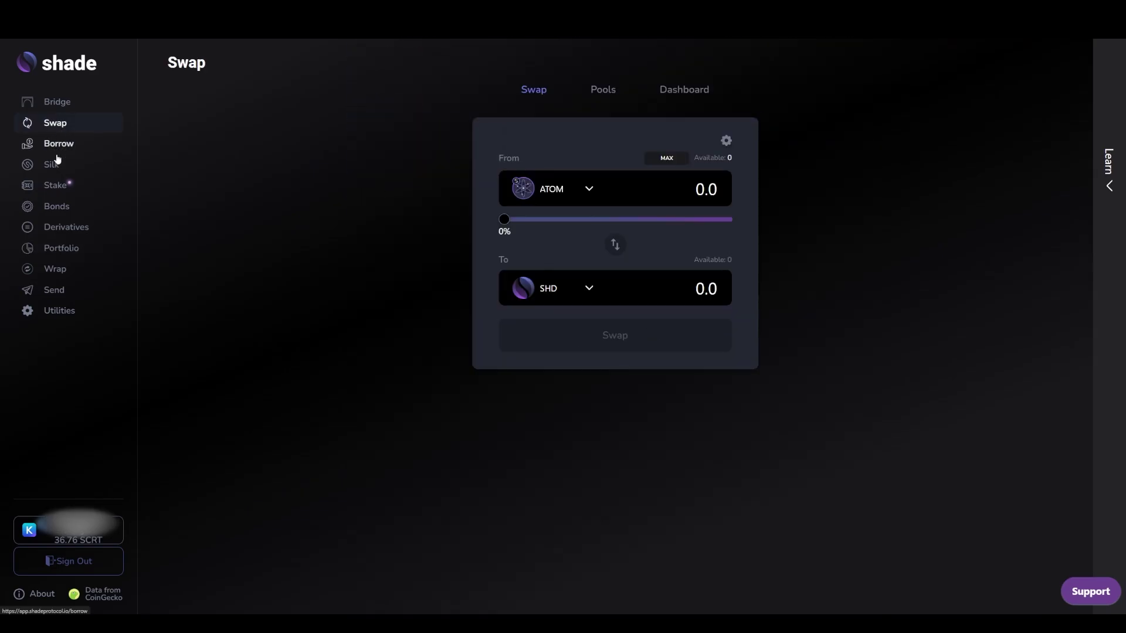
# Step: Set SCRT as the token to swap from
pyautogui.click(587, 187)
pyautogui.write('ss')
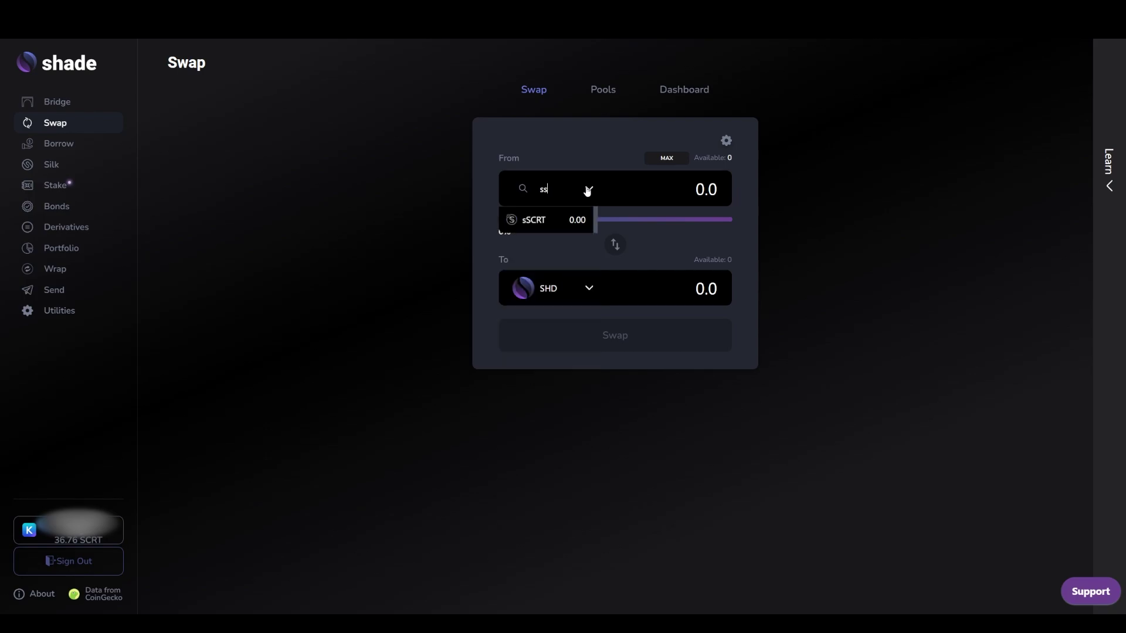
pyautogui.press('BackSpace')
pyautogui.write('c')
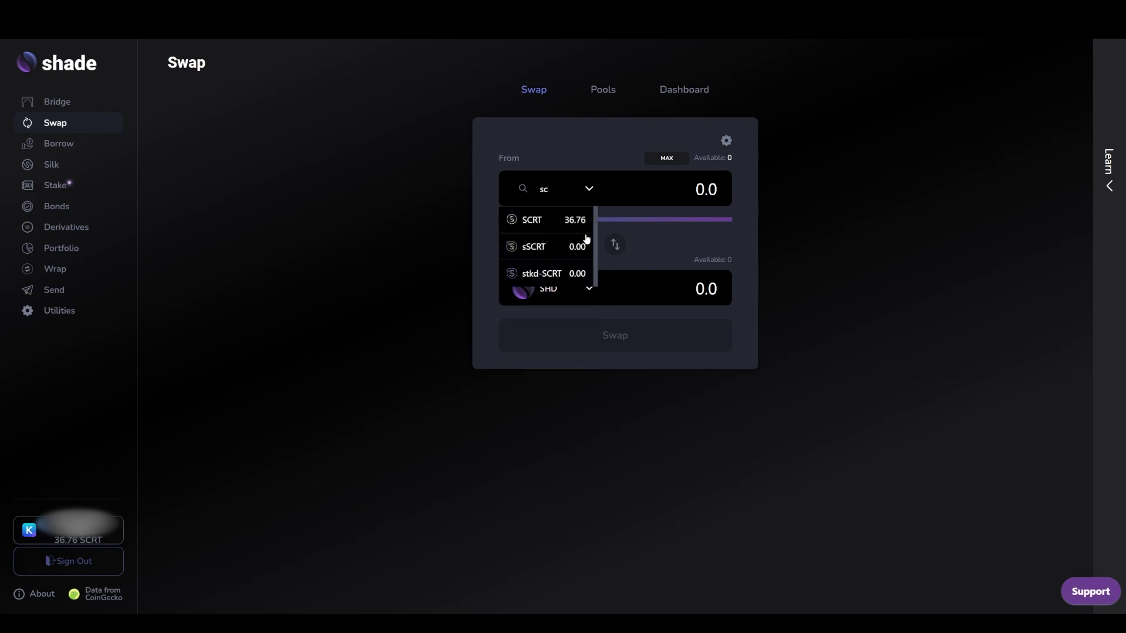
pyautogui.click(567, 222)
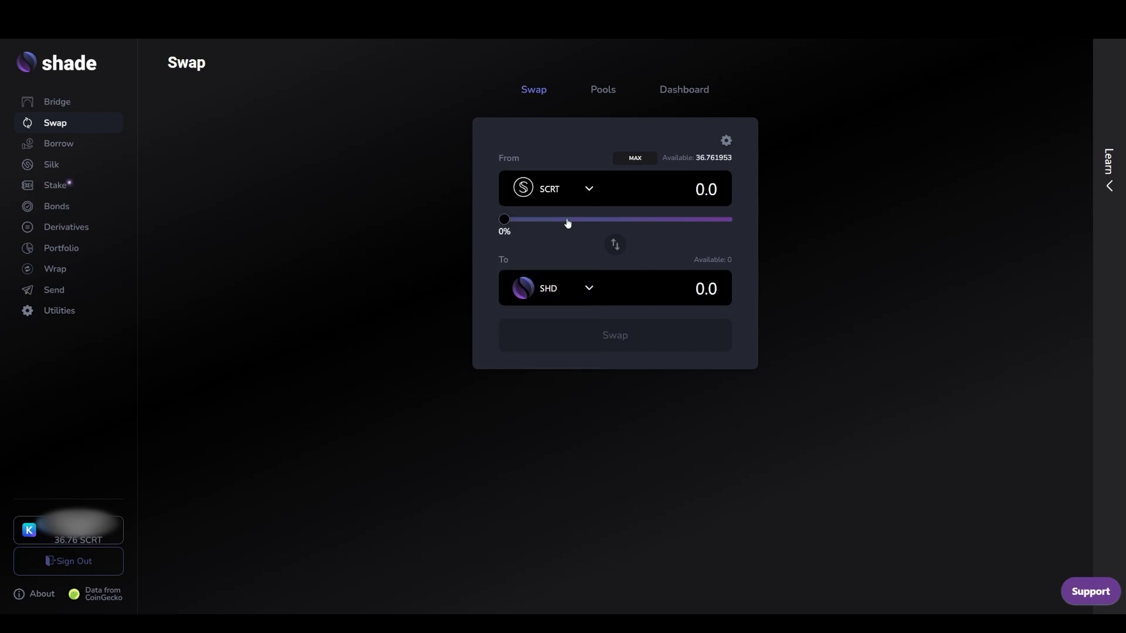
# Step: Set ANDR as the token to receive
pyautogui.click(587, 291)
pyautogui.write('and')
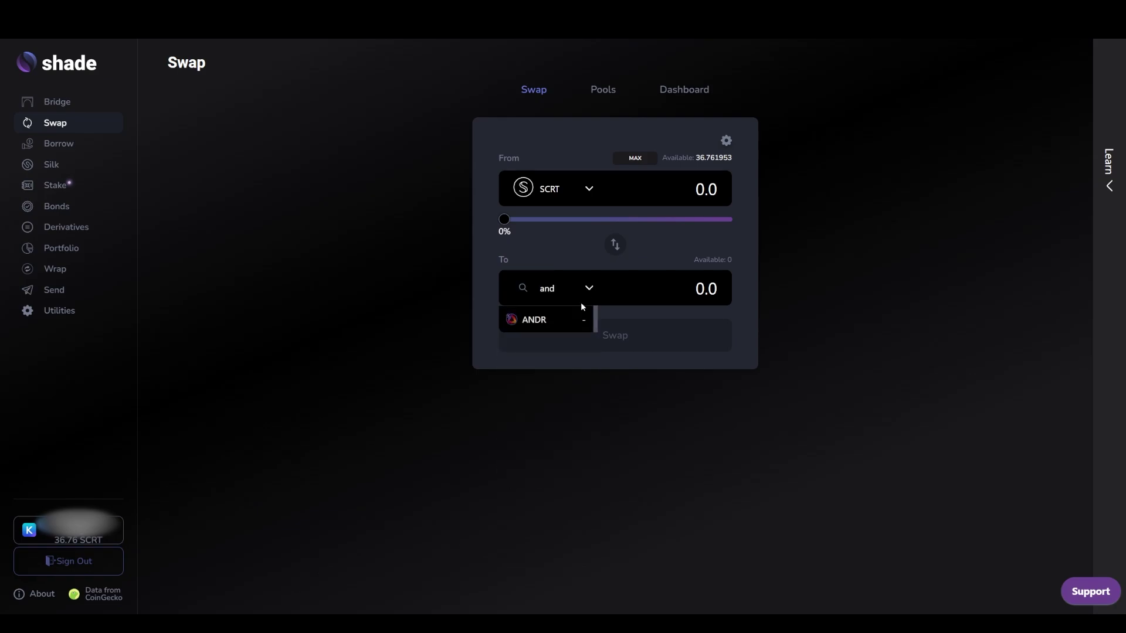
pyautogui.click(567, 316)
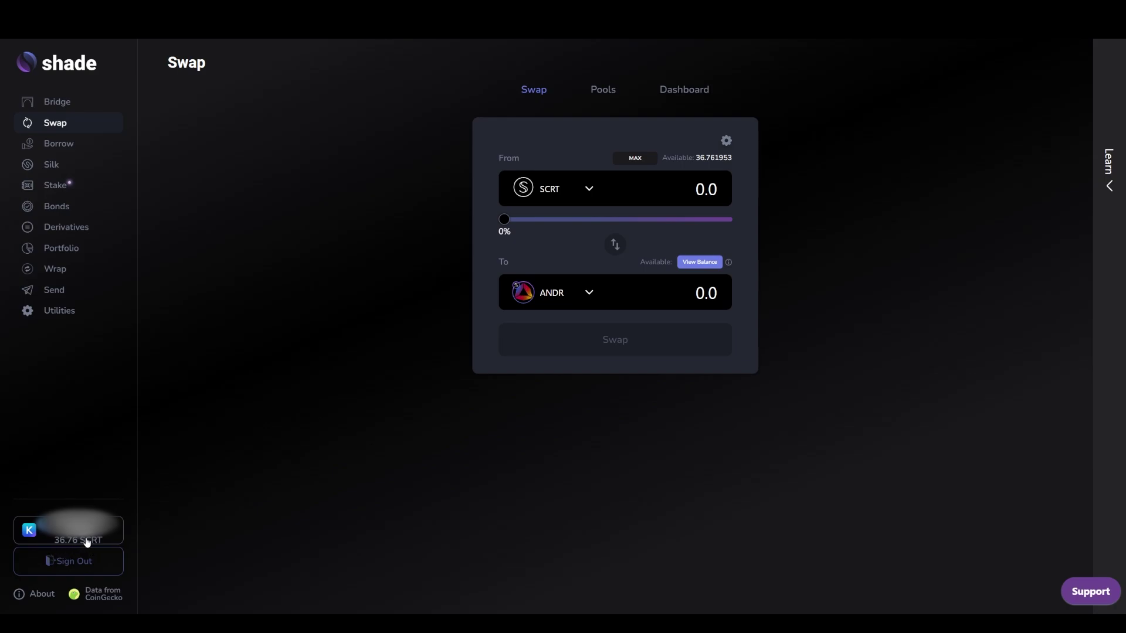
# Step: Approve the ANDR viewing-key transaction in Keplr and on the Ledger, then zoom the page in
pyautogui.click(700, 264)
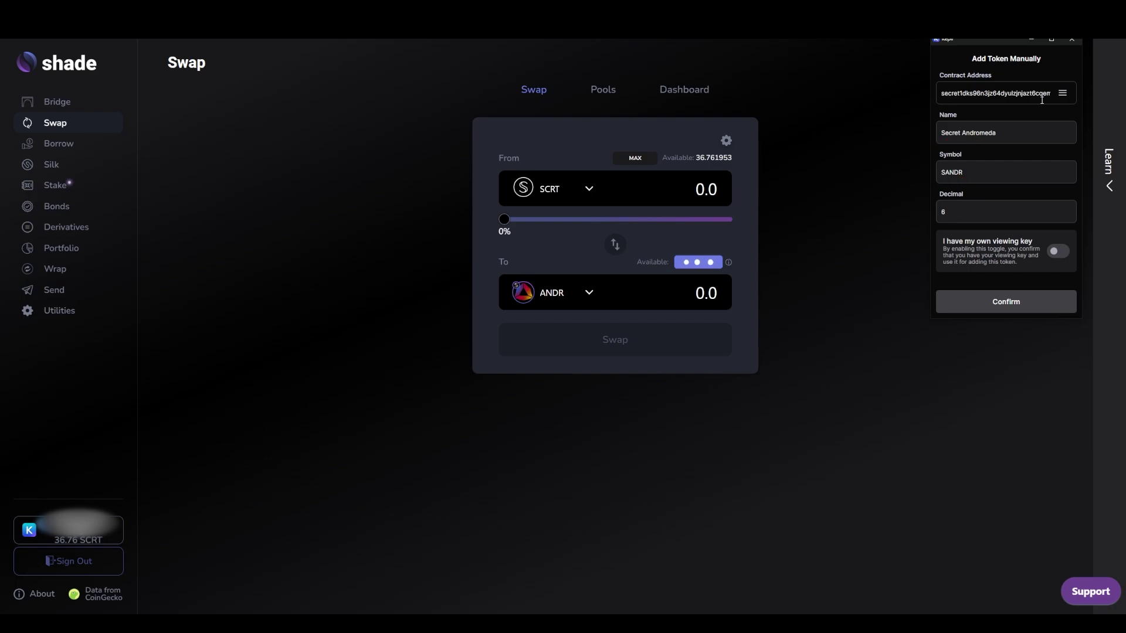
pyautogui.click(1005, 302)
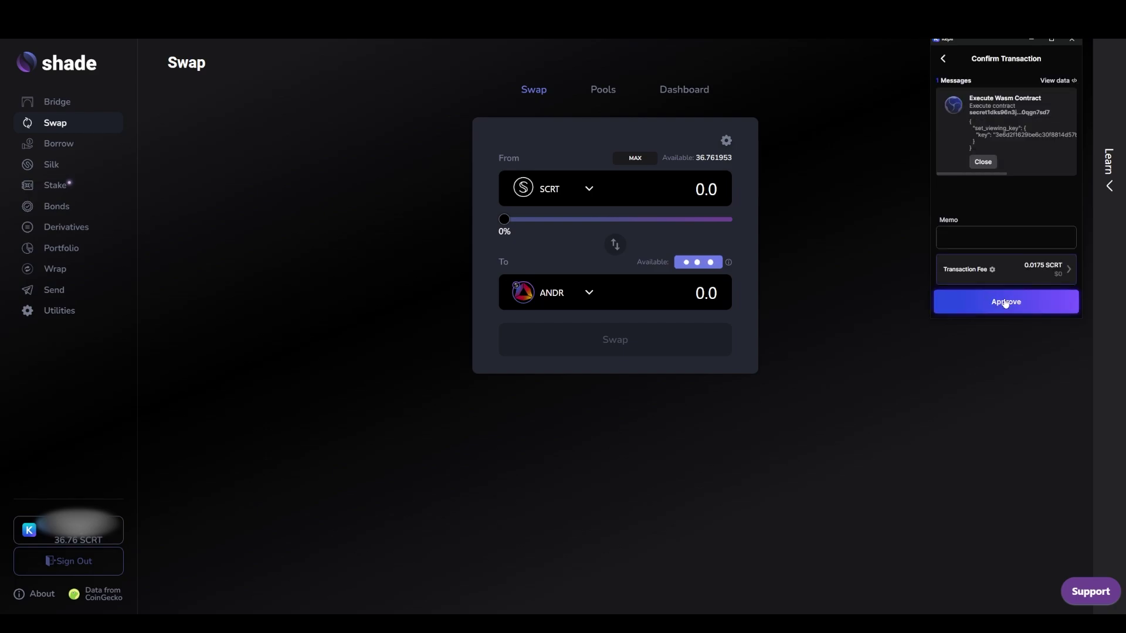
pyautogui.click(1005, 301)
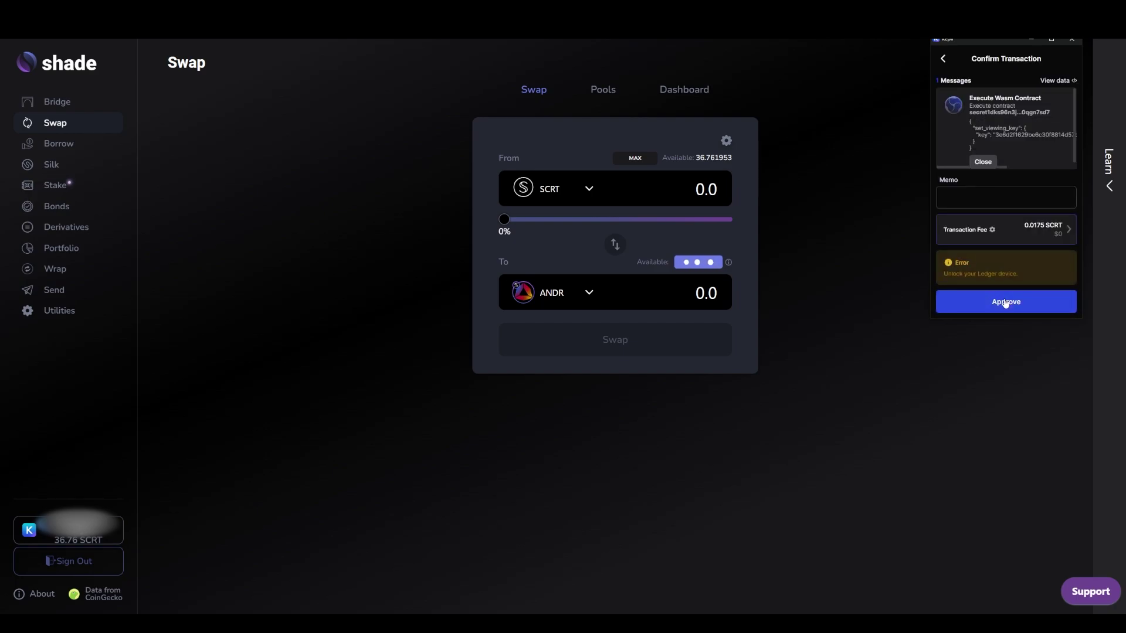
pyautogui.click(1005, 303)
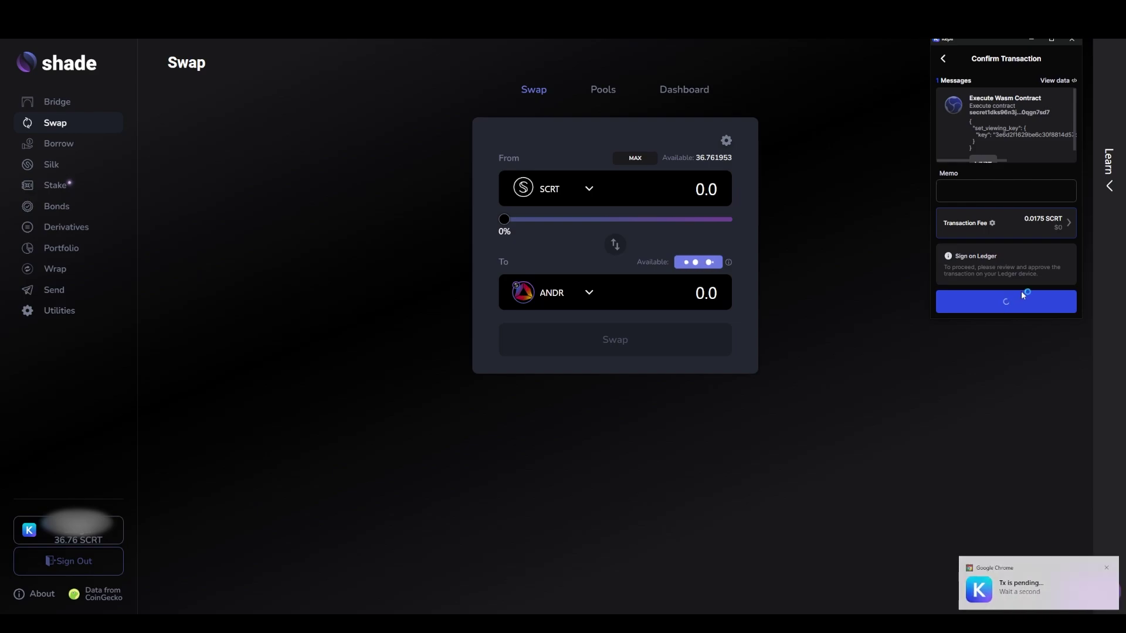
pyautogui.hotkey('ctrl', '+')
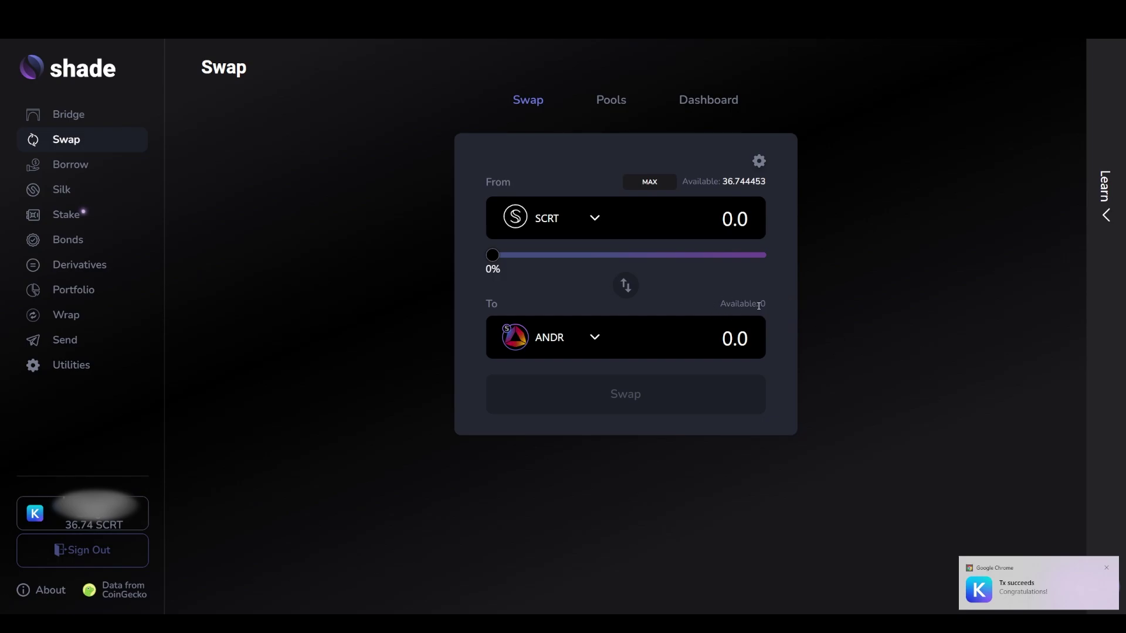
# Step: Enter 30 SCRT as the swap amount, quoting about 19.649956 ANDR
pyautogui.click(735, 223)
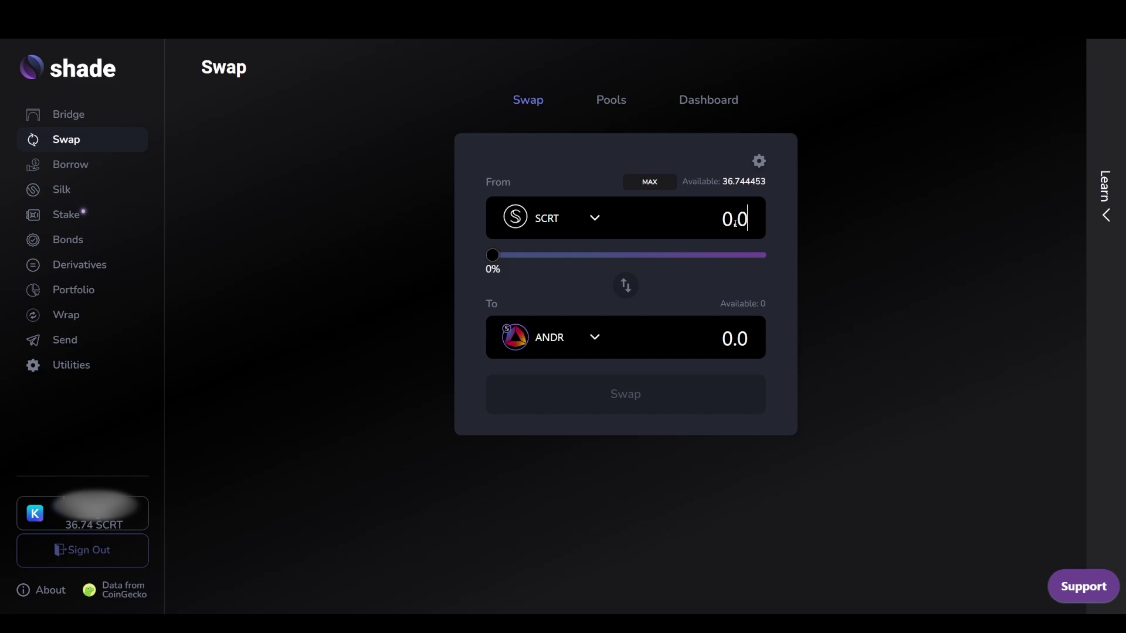
pyautogui.write('30')
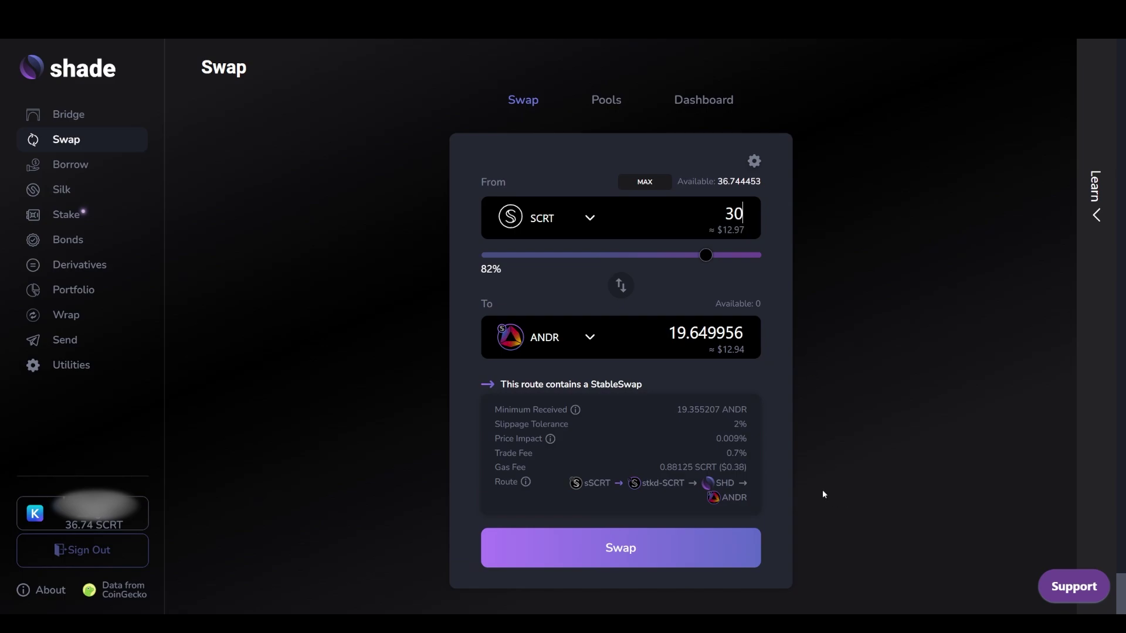
pyautogui.scroll(-1, 822, 490)
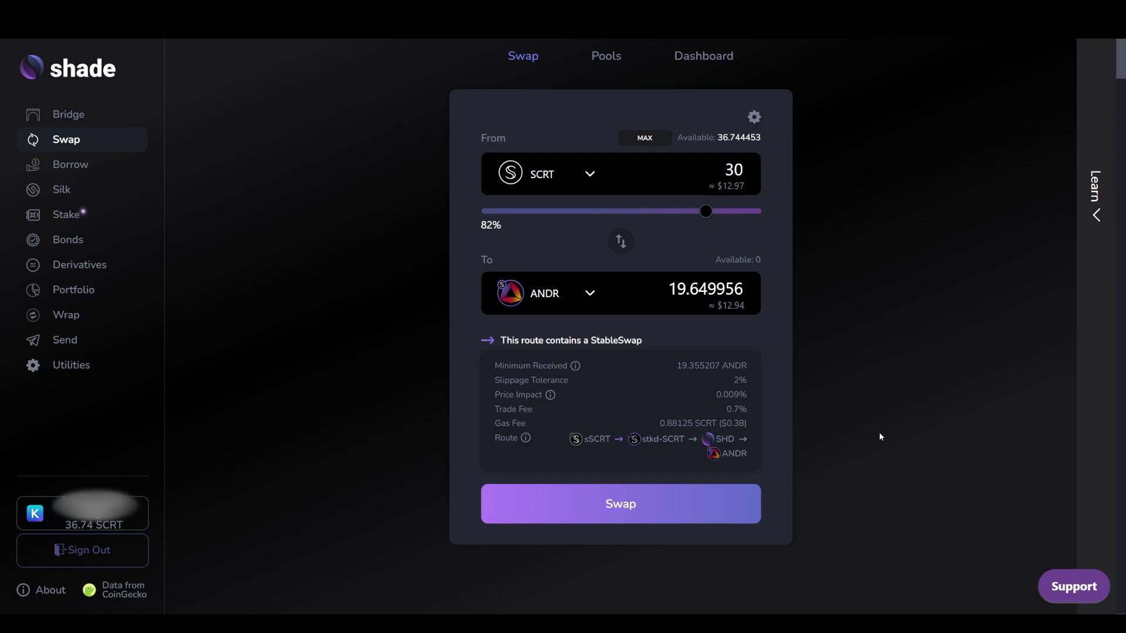
pyautogui.scroll(1, 845, 363)
pyautogui.scroll(-1, 846, 362)
pyautogui.scroll(1, 844, 362)
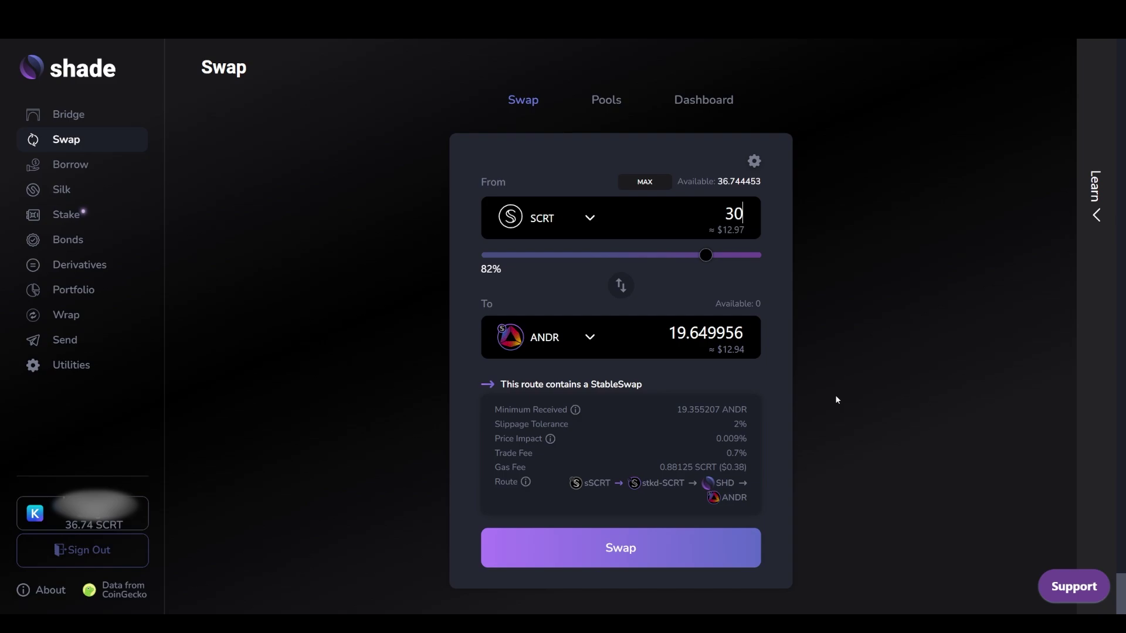
# Step: Review the slippage and route settings, then submit the 30 SCRT to ANDR swap
pyautogui.click(754, 165)
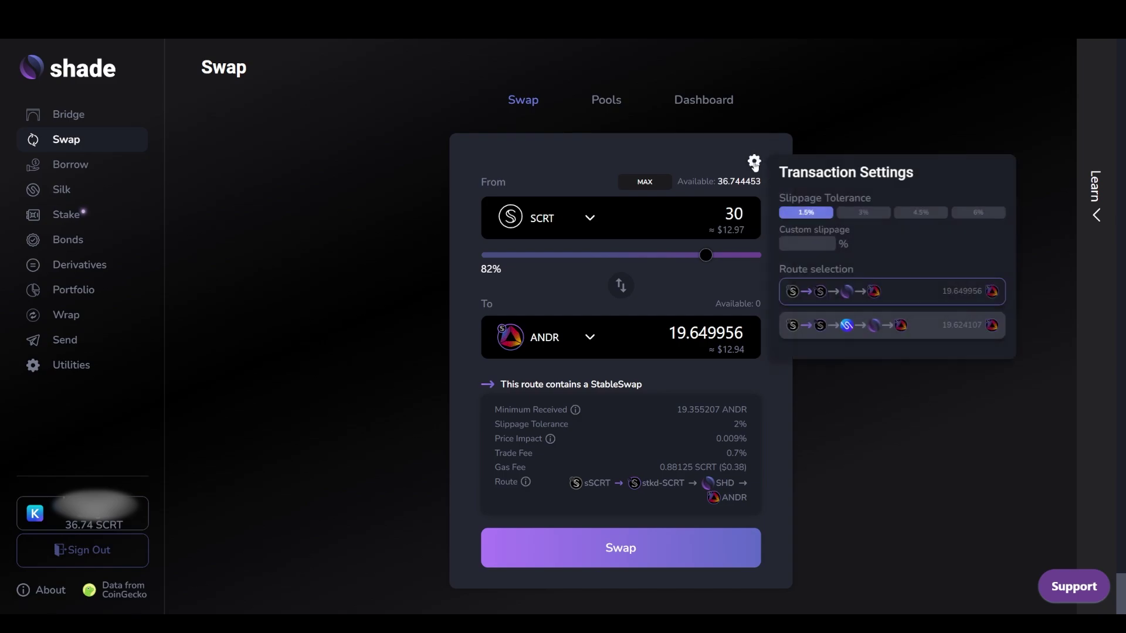
pyautogui.click(907, 415)
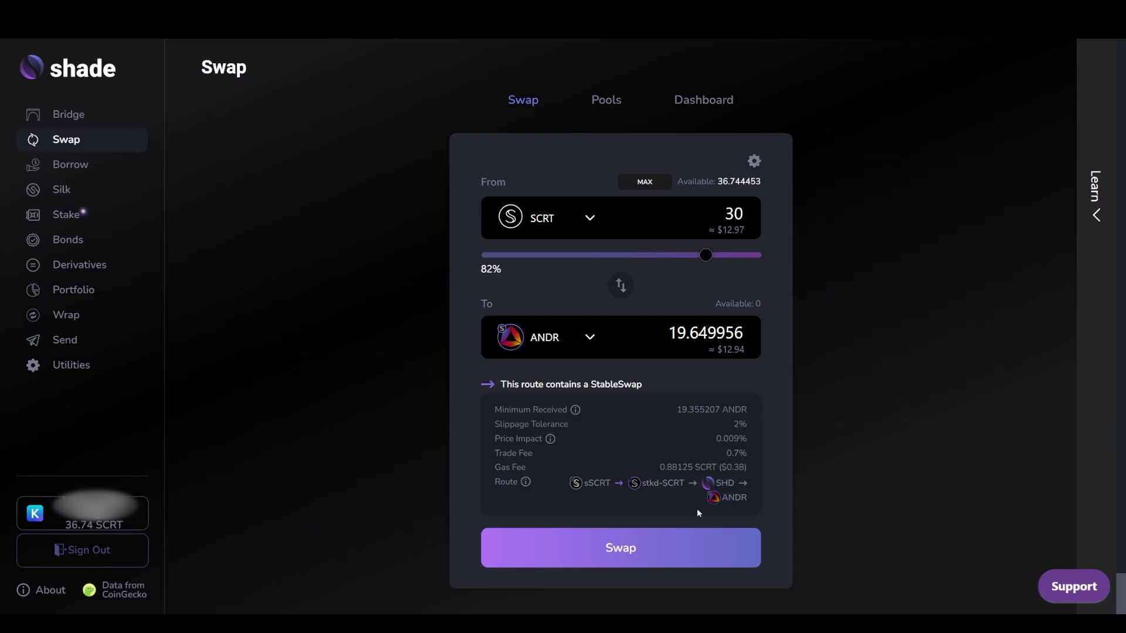
pyautogui.click(630, 550)
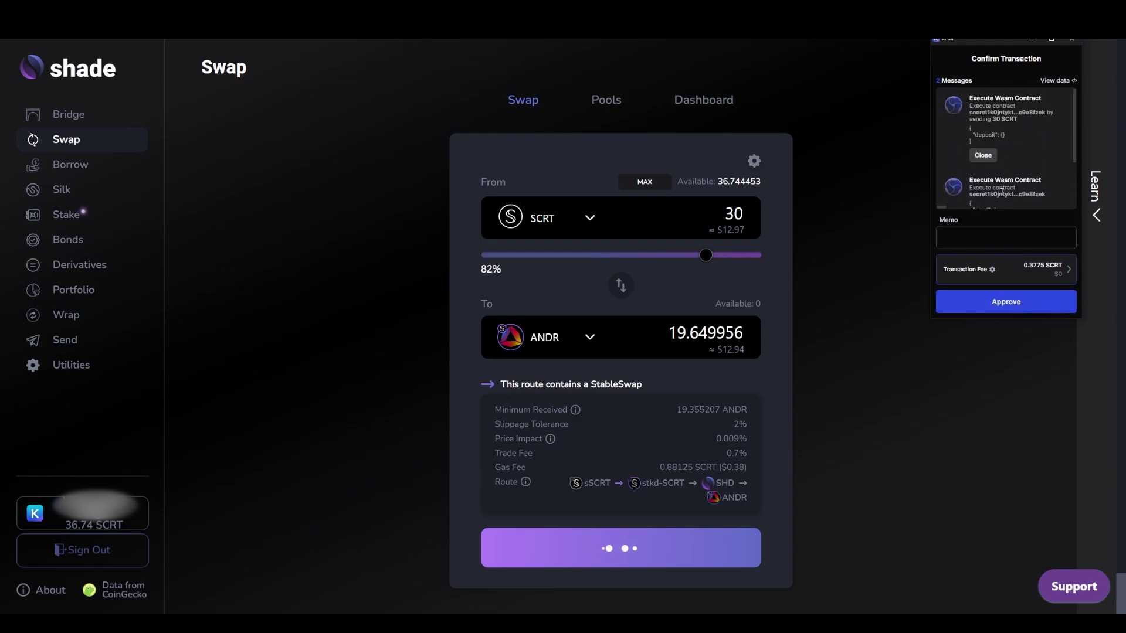
pyautogui.click(1066, 271)
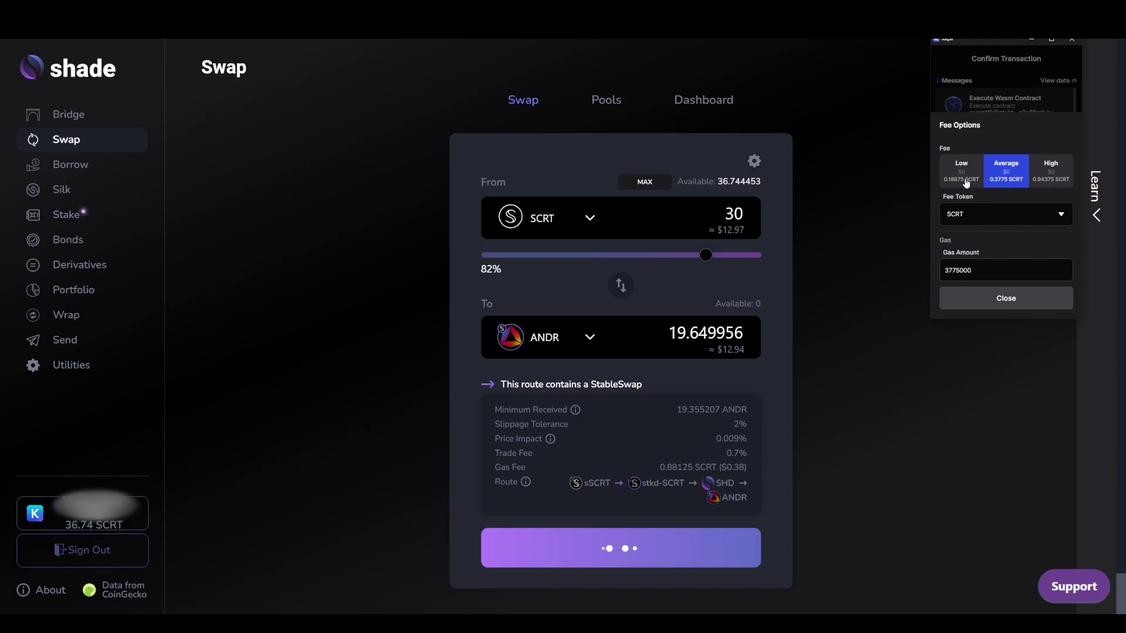
pyautogui.click(1012, 300)
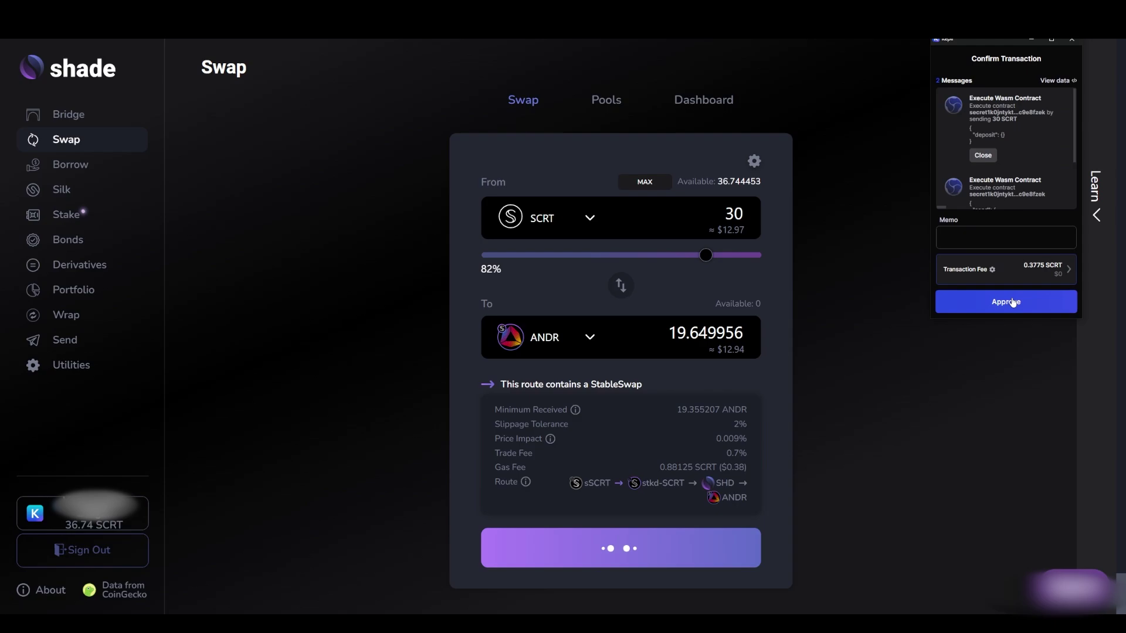
# Step: Approve the swap in Keplr and open the successful transaction in the block explorer
pyautogui.click(1011, 301)
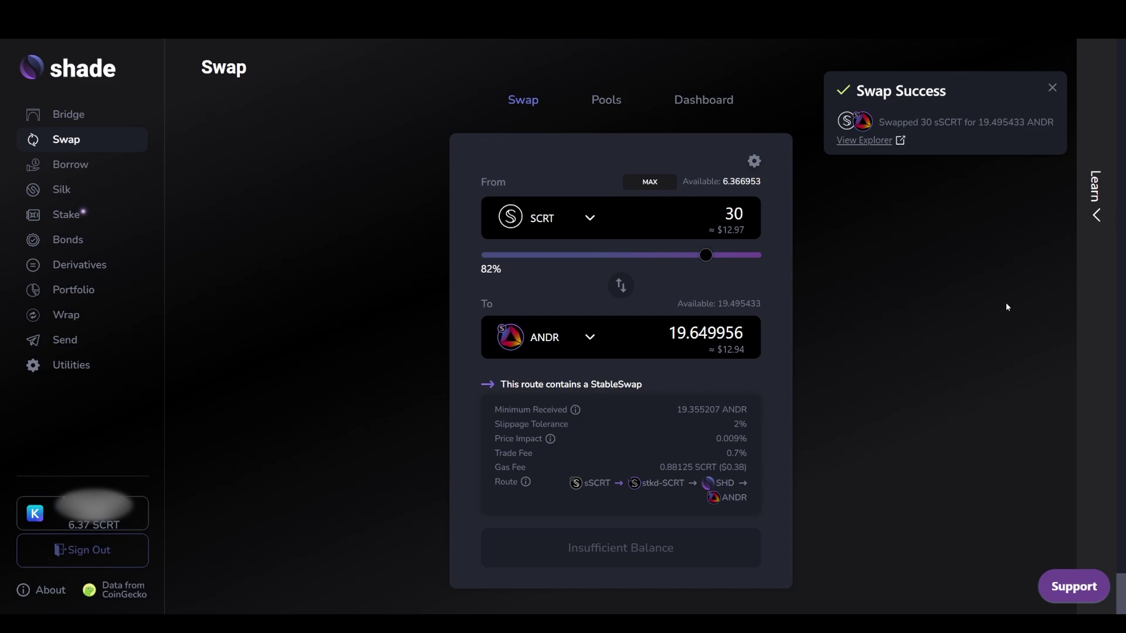
pyautogui.click(875, 142)
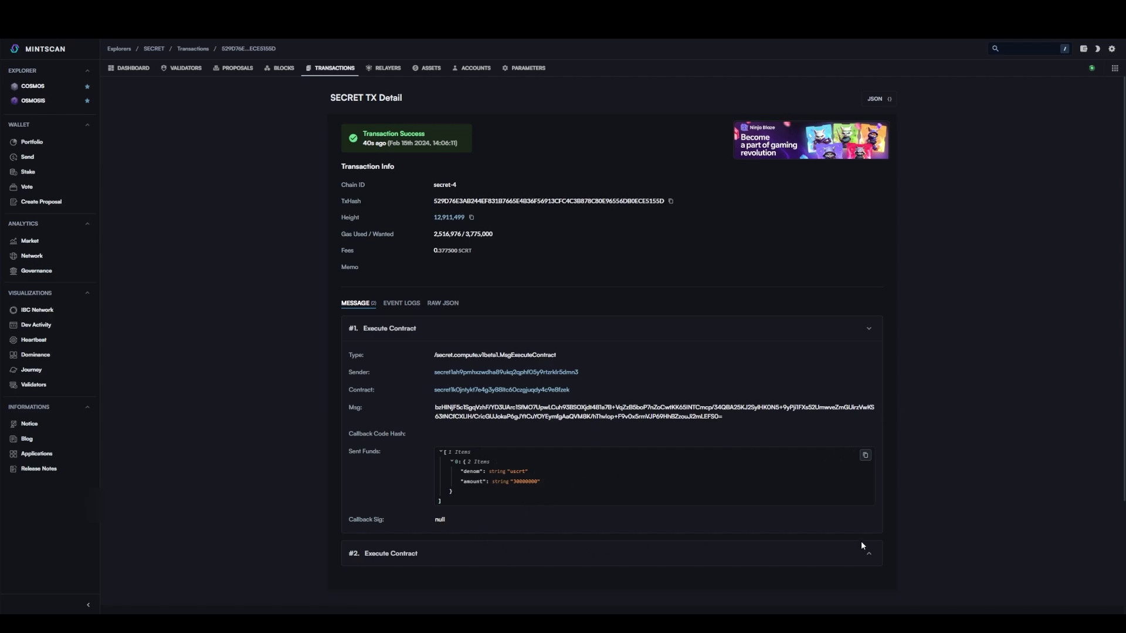
# Step: Expand the second Execute Contract message on Mintscan and review the transaction details
pyautogui.click(868, 555)
pyautogui.scroll(-4, 869, 544)
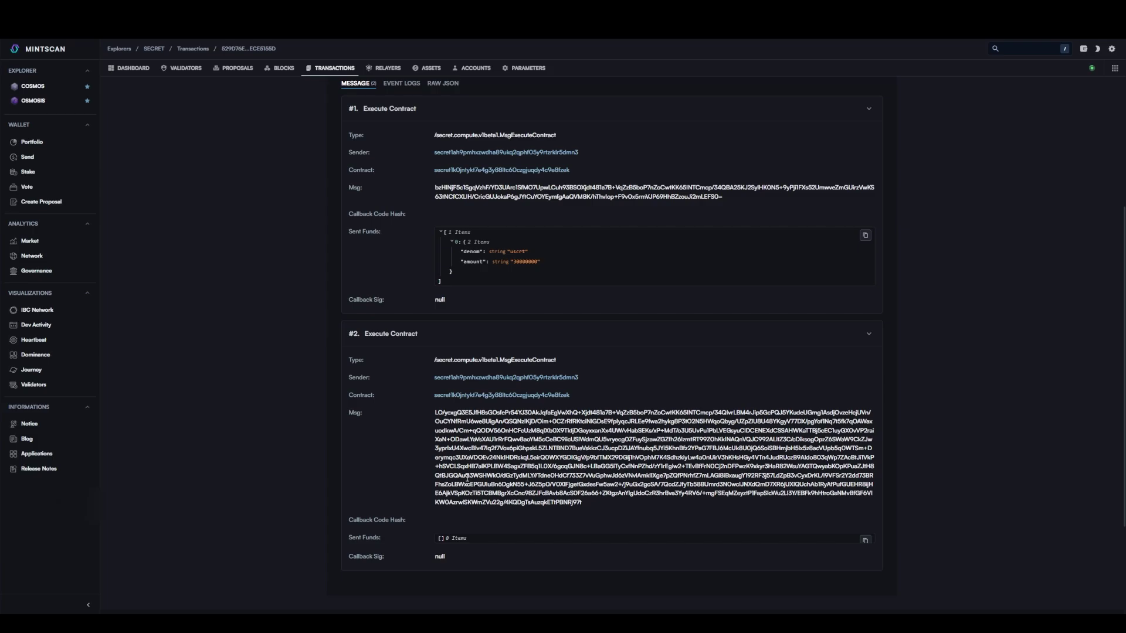
pyautogui.scroll(4, 680, 412)
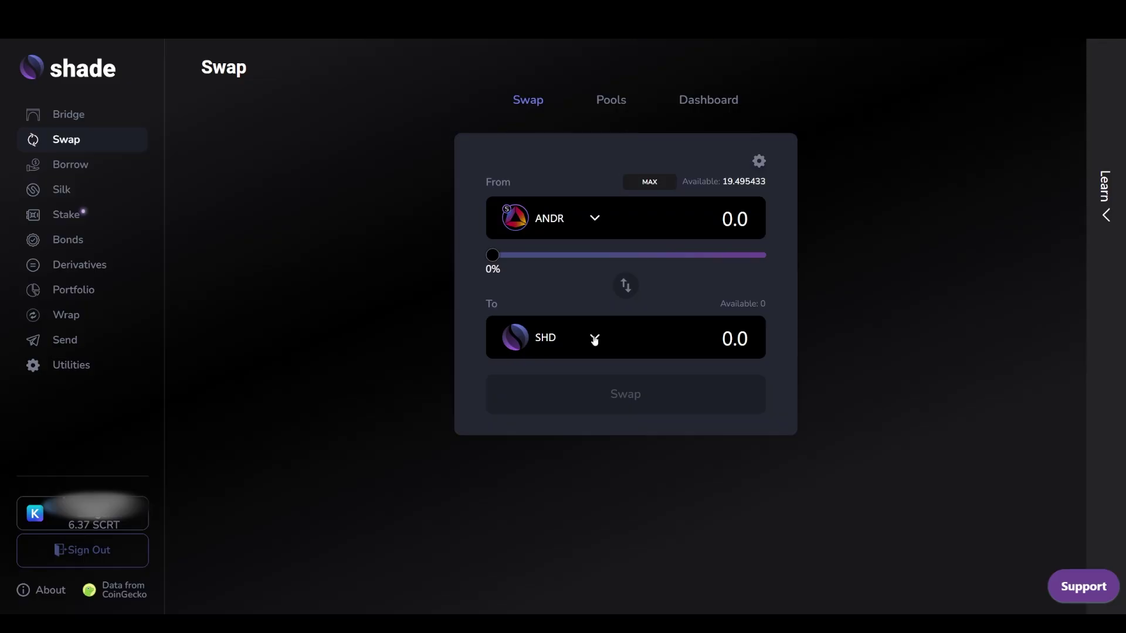
# Step: Set USDC as the token to receive for ANDR
pyautogui.click(593, 337)
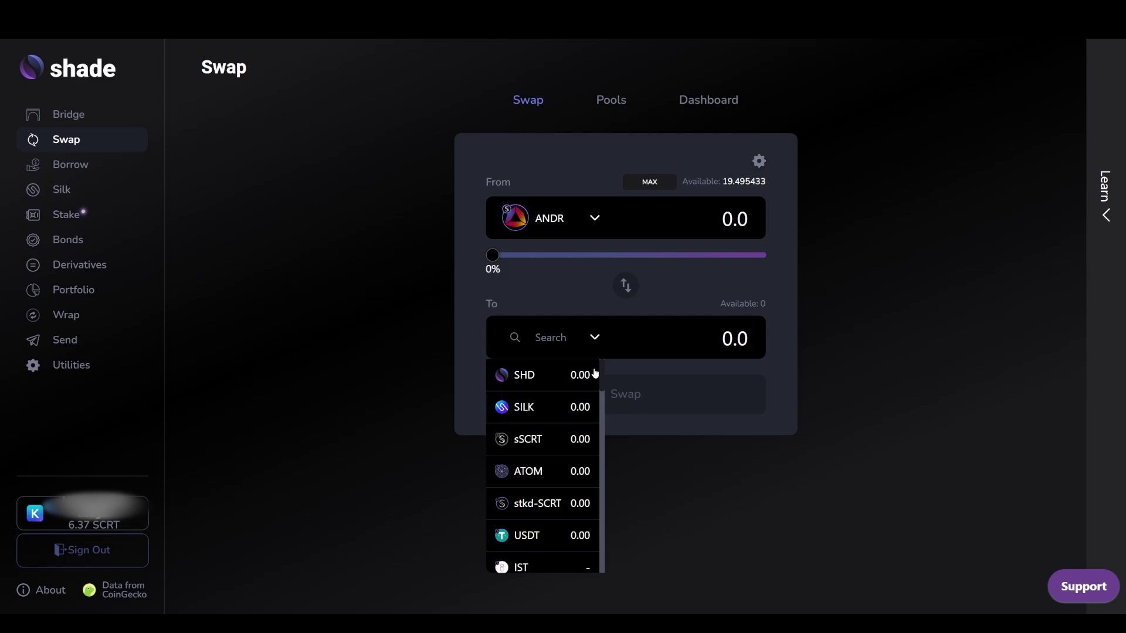
pyautogui.write('u')
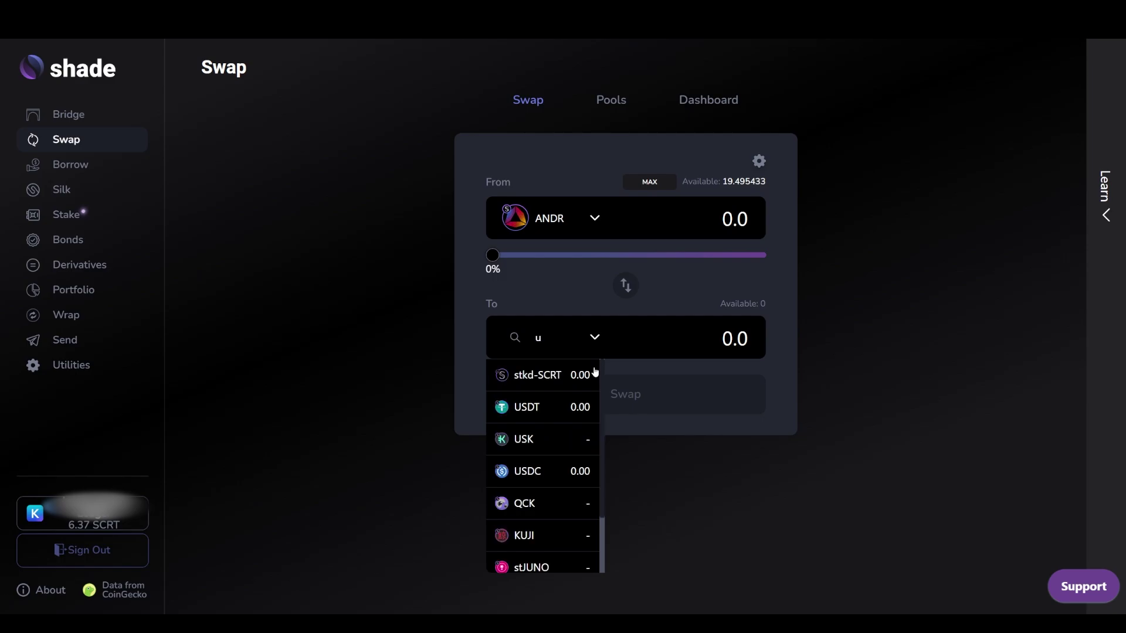
pyautogui.click(549, 480)
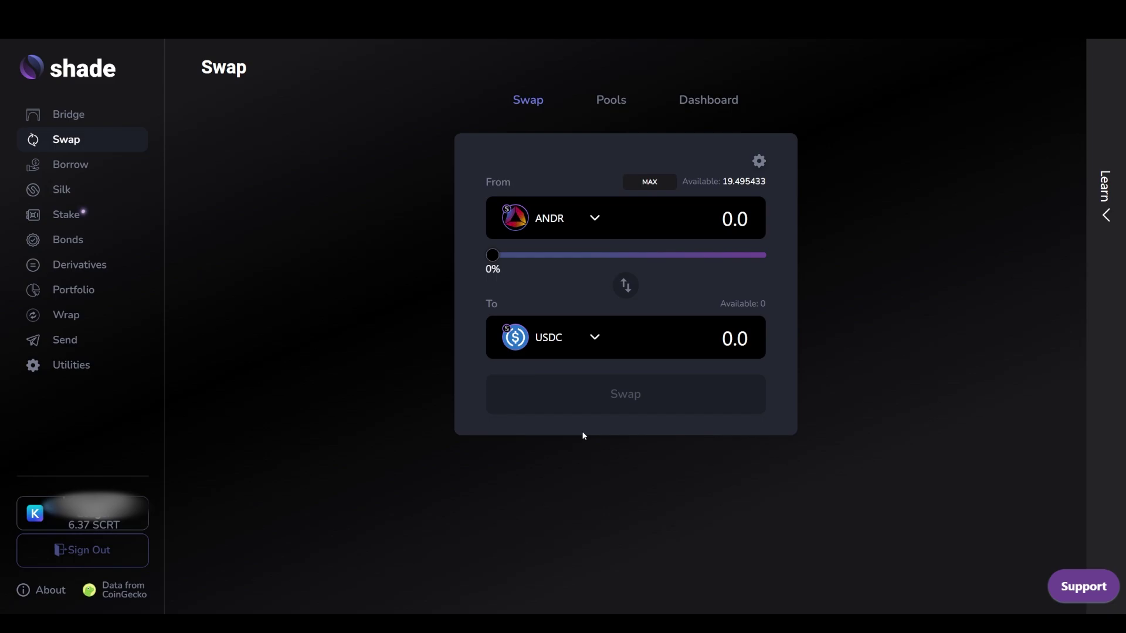
# Step: Try an amount of 10 ANDR, then clear it again
pyautogui.click(720, 221)
pyautogui.write('10')
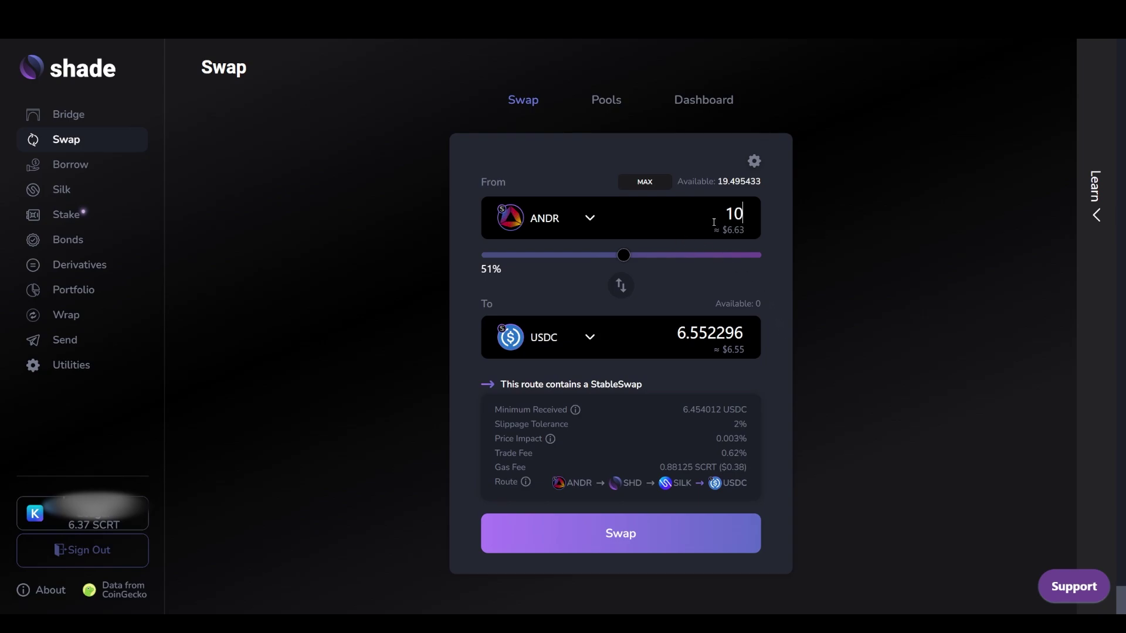
pyautogui.press('BackSpace')
pyautogui.press('BackSpace')
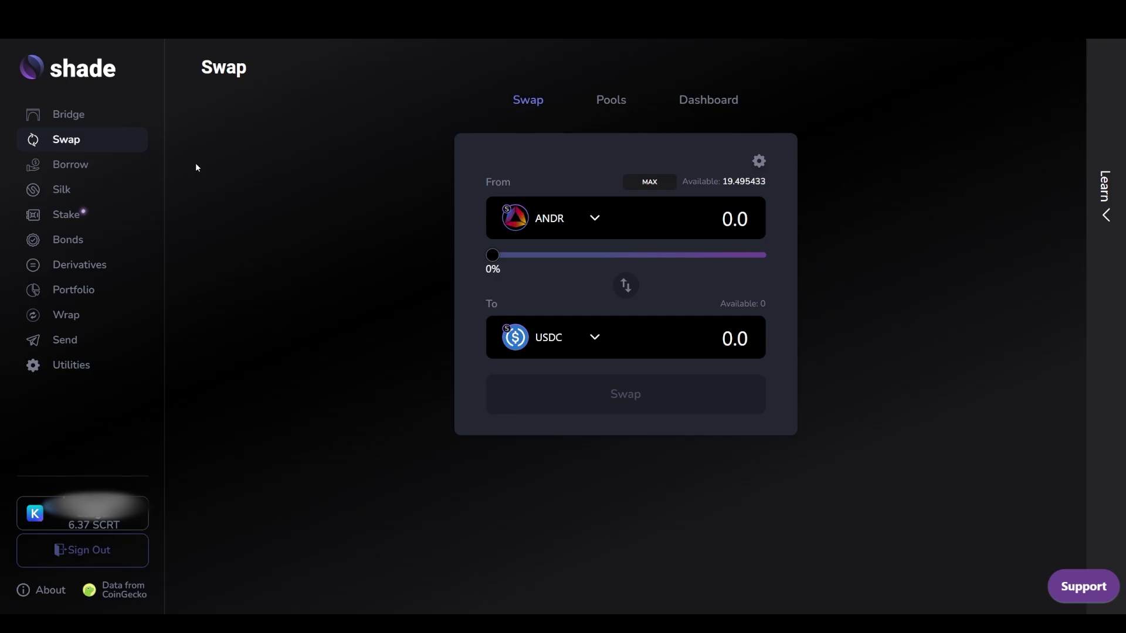
# Step: Open the SHD + ANDR pool's paired deposit form and enter 10 ANDR
pyautogui.click(609, 99)
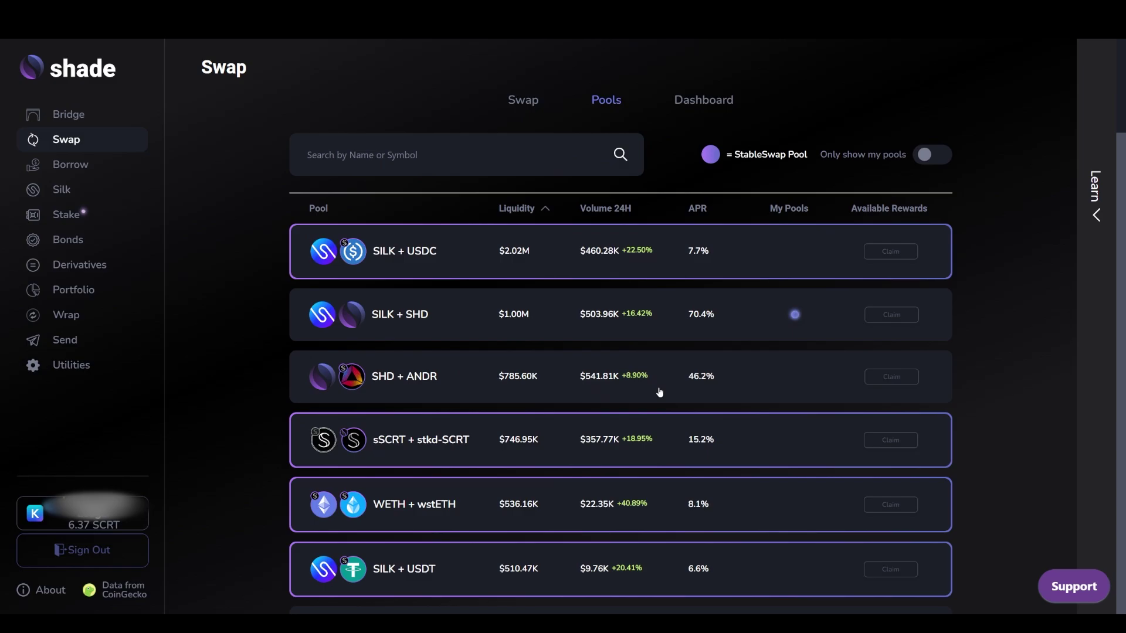
pyautogui.scroll(-1, 660, 392)
pyautogui.scroll(-1, 659, 391)
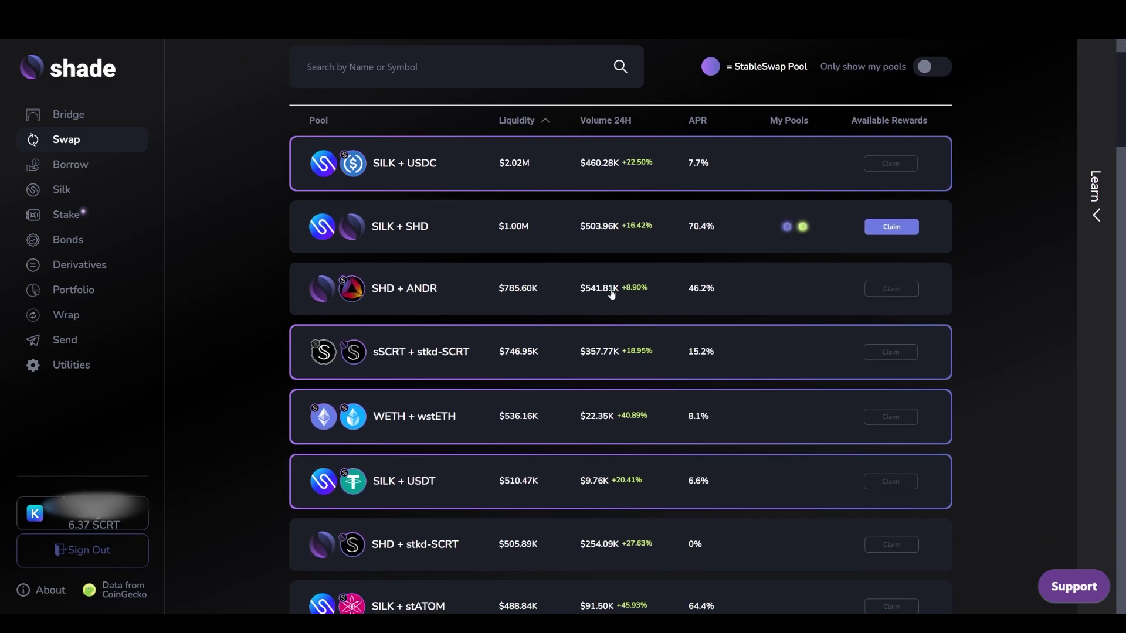
pyautogui.click(614, 290)
pyautogui.scroll(-2, 633, 292)
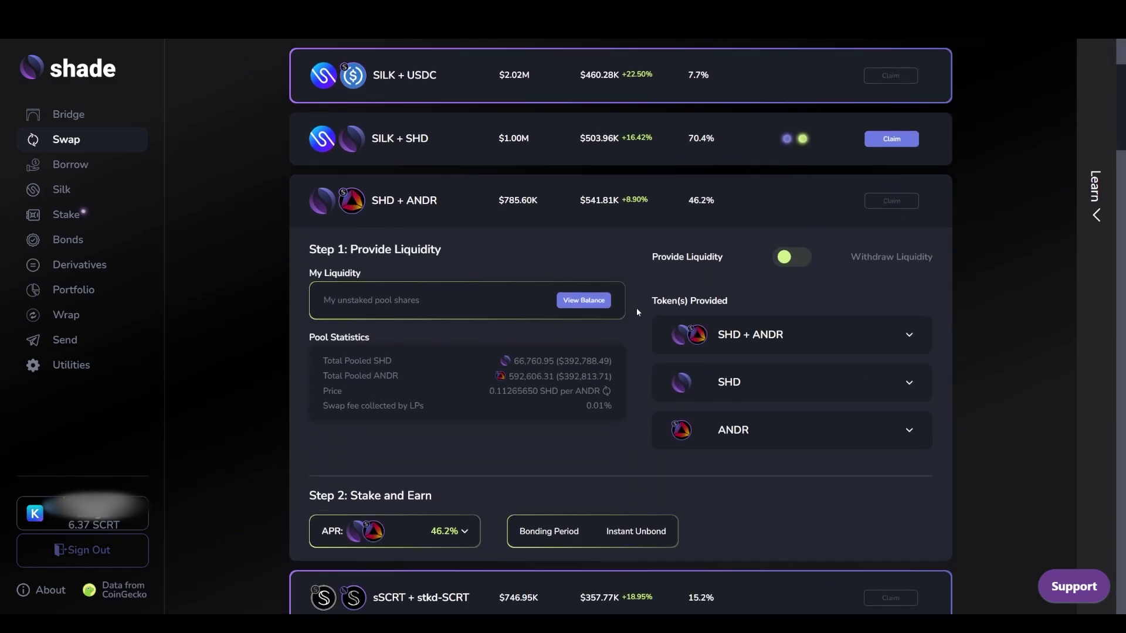
pyautogui.click(853, 331)
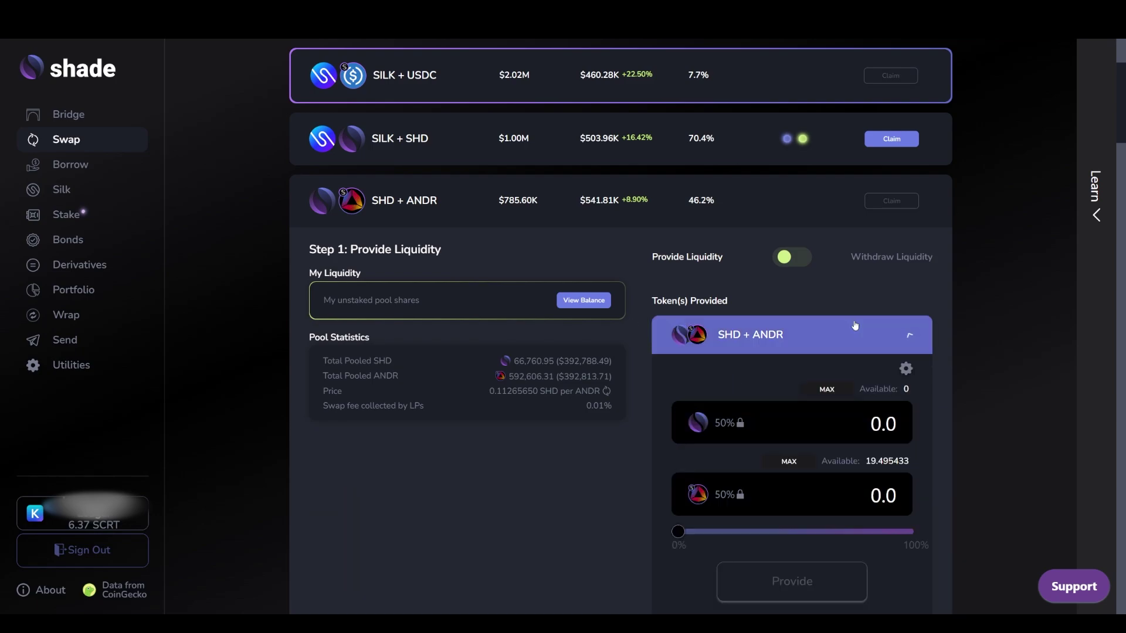
pyautogui.scroll(-2, 857, 334)
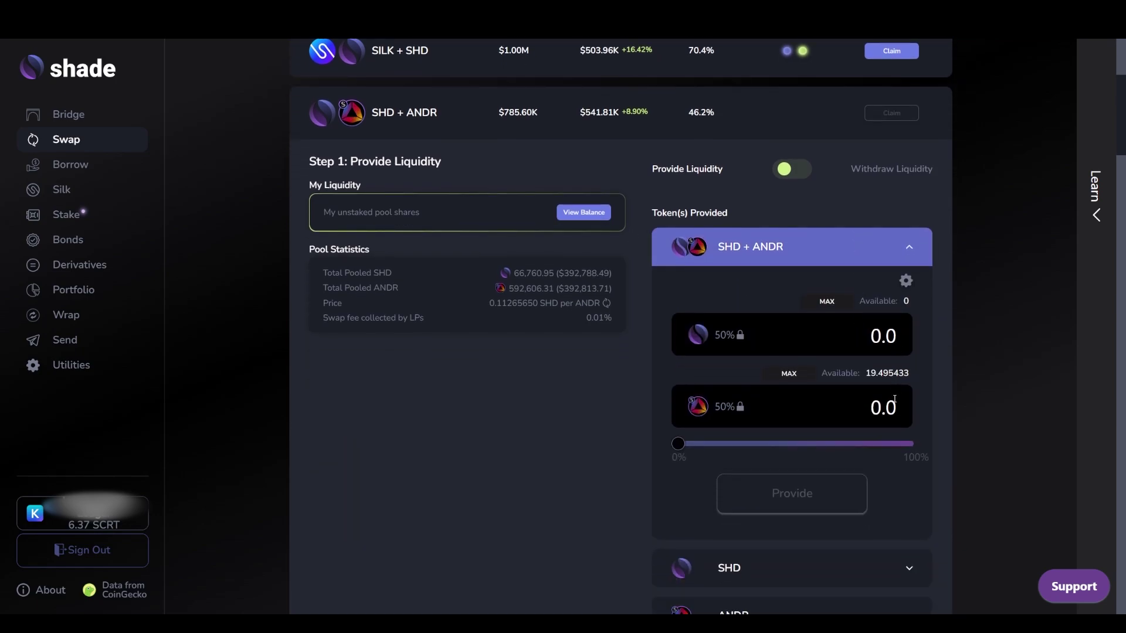
pyautogui.click(881, 414)
pyautogui.write('10')
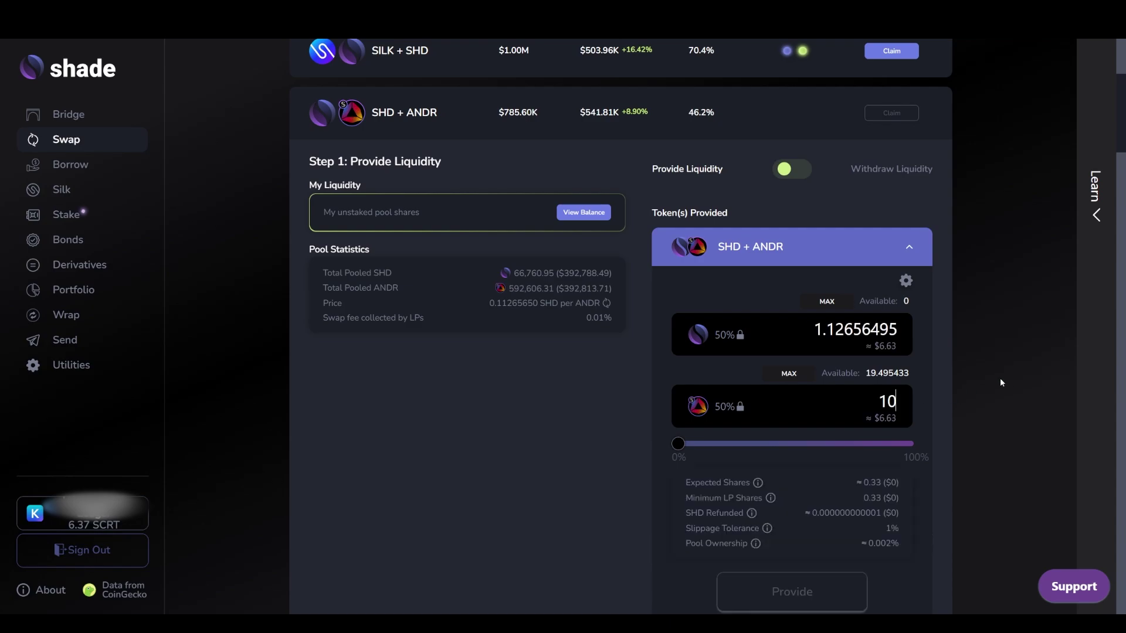
# Step: Clear the SHD and ANDR deposit amounts back to 0.0
pyautogui.scroll(-1, 975, 438)
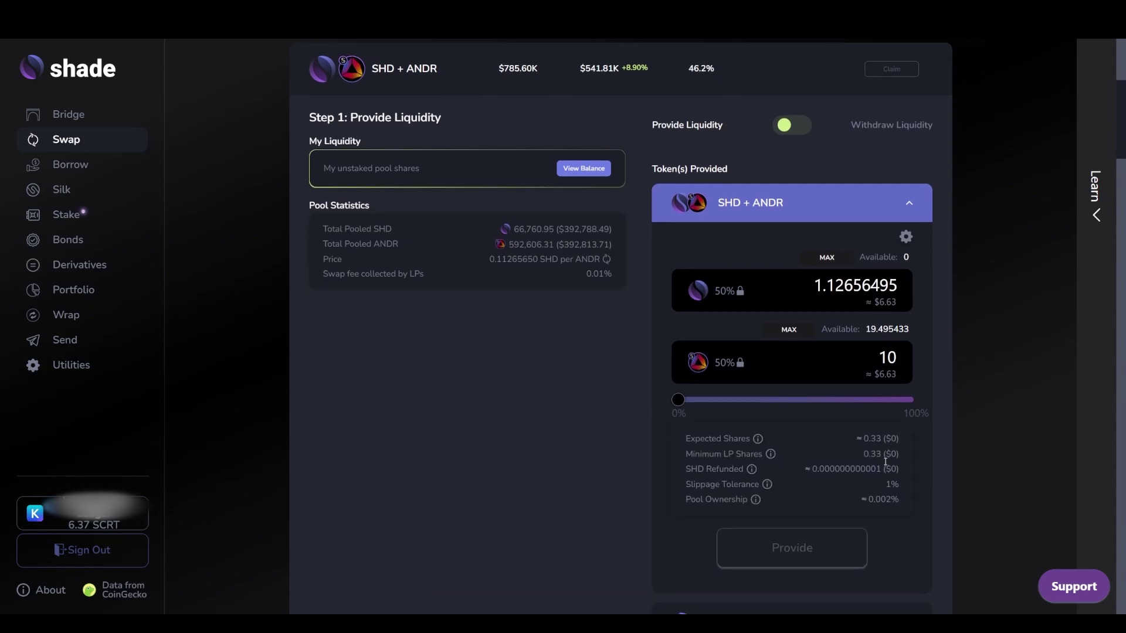
pyautogui.press('BackSpace')
pyautogui.press('BackSpace')
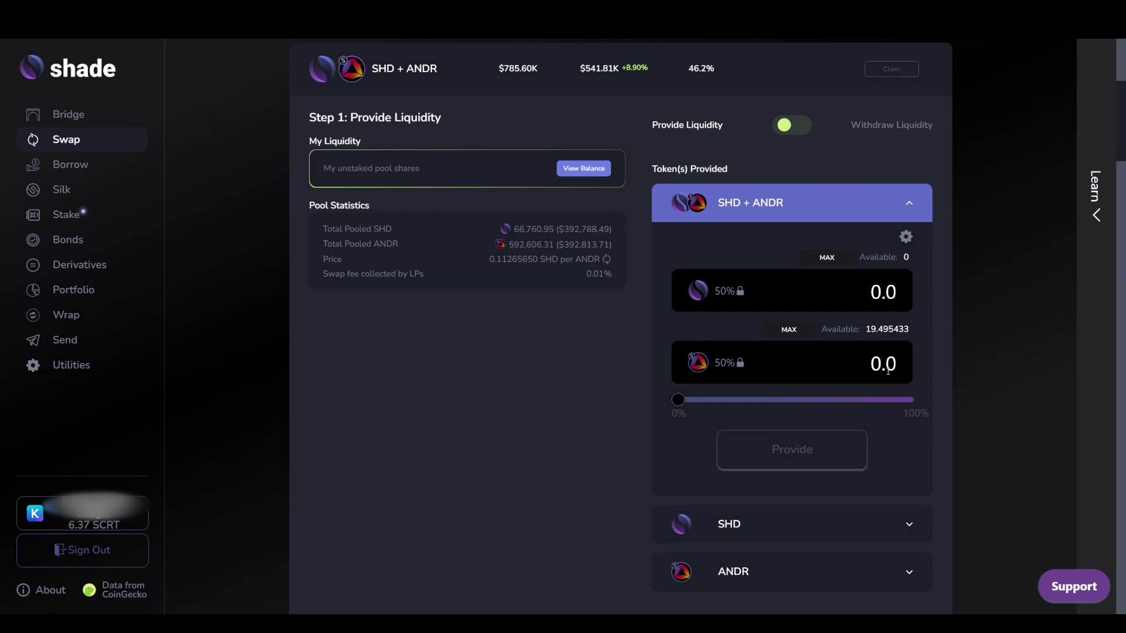
pyautogui.scroll(3, 673, 350)
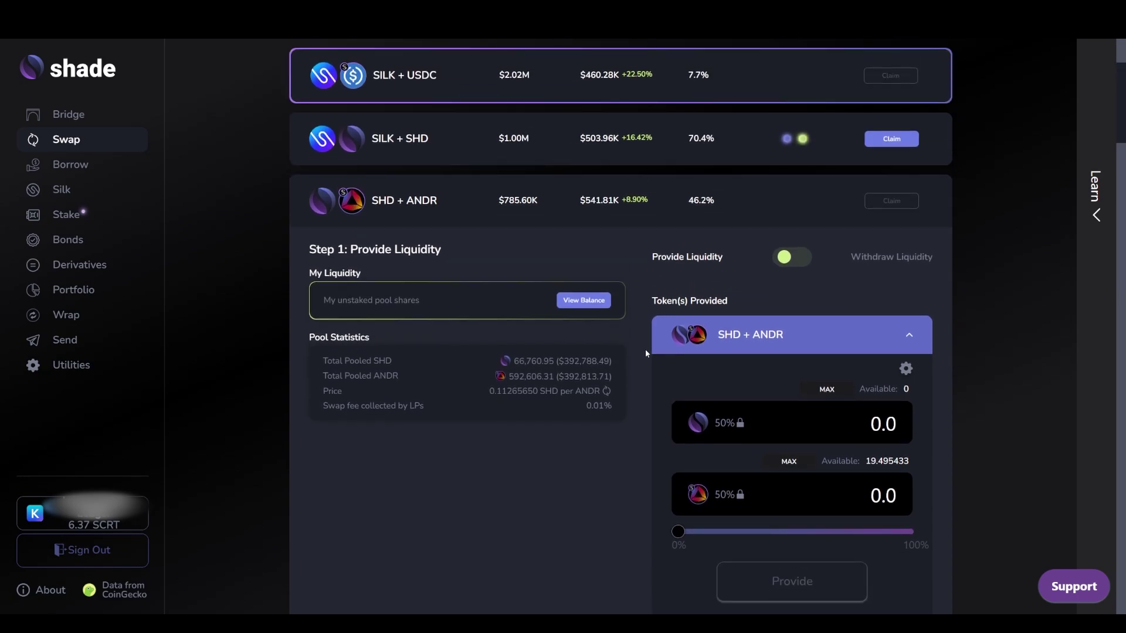
pyautogui.scroll(-2, 645, 352)
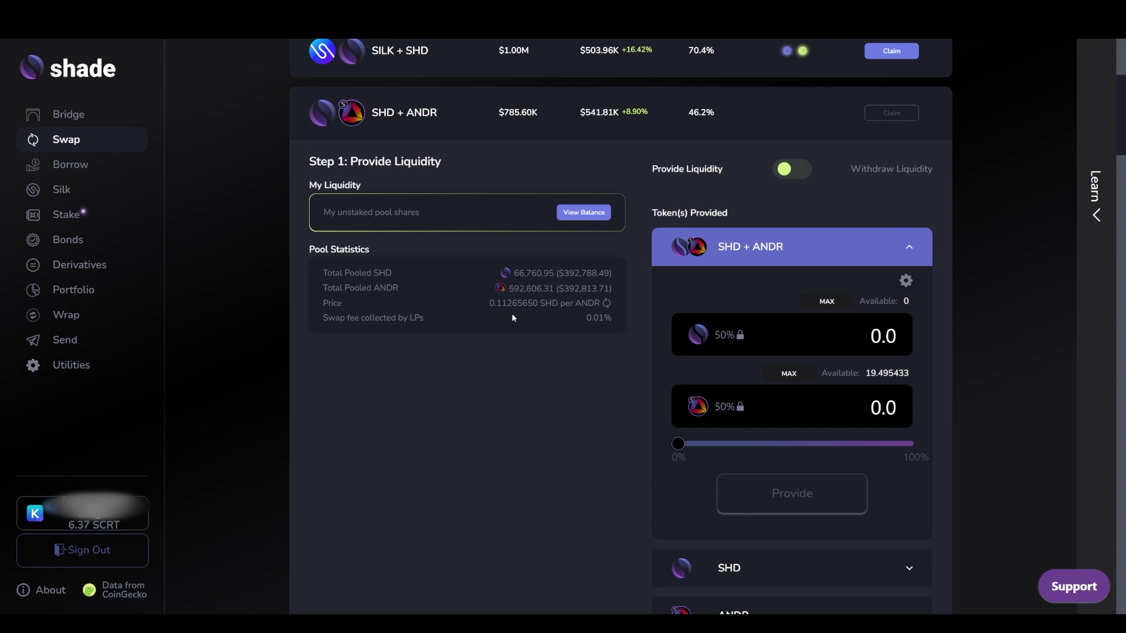
pyautogui.scroll(-8, 643, 357)
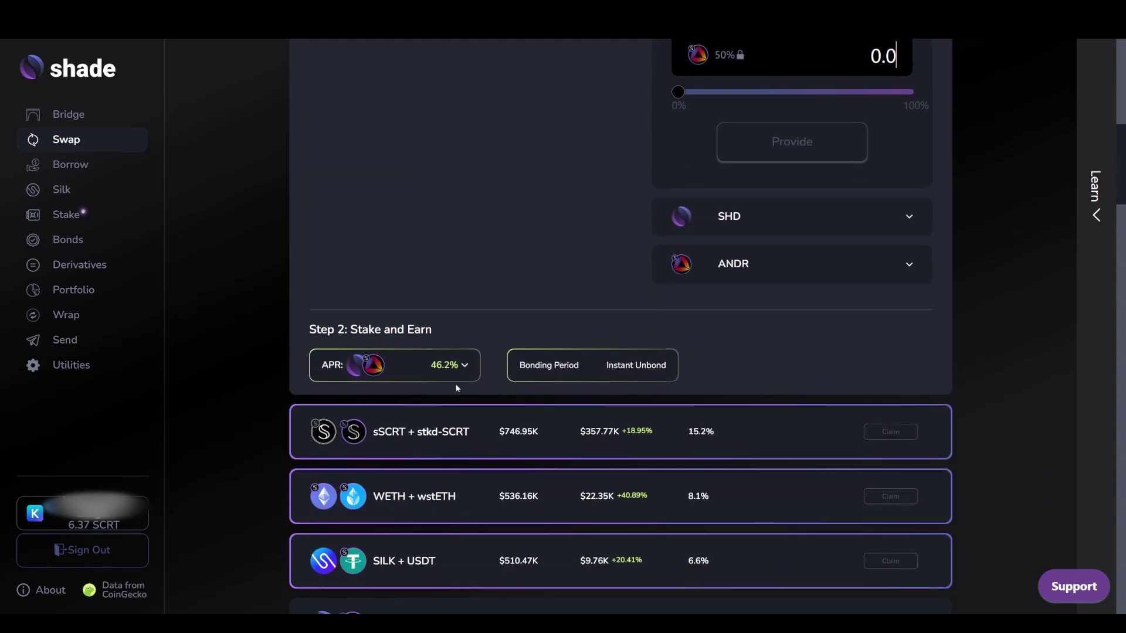
# Step: Expand the Step 2 APR breakdown to check the per-token split, then collapse it
pyautogui.click(463, 366)
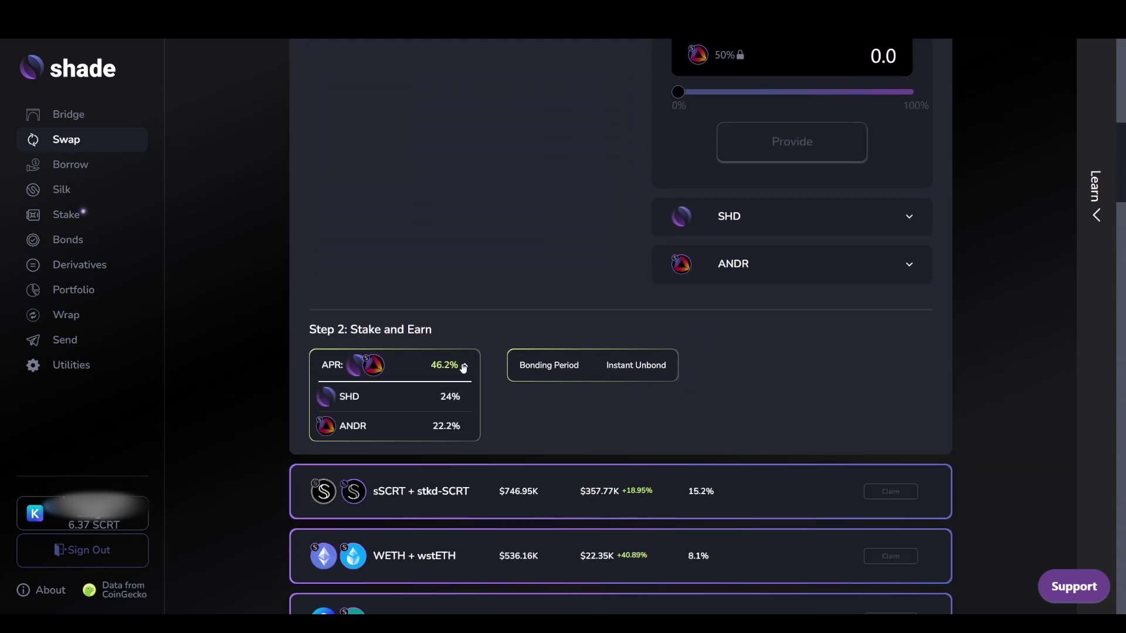
pyautogui.click(467, 364)
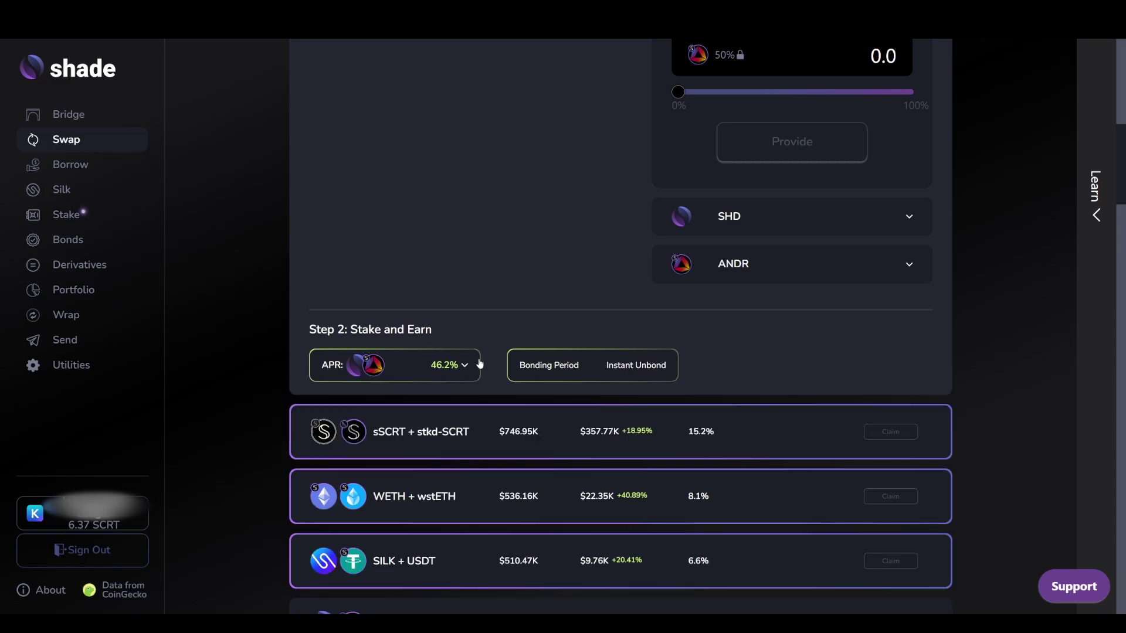
pyautogui.scroll(6, 479, 364)
pyautogui.scroll(-6, 594, 364)
# Step: In Keplr, toggle hiding low-balance assets off and on, then search assets for 'andr'
pyautogui.scroll(6, 755, 365)
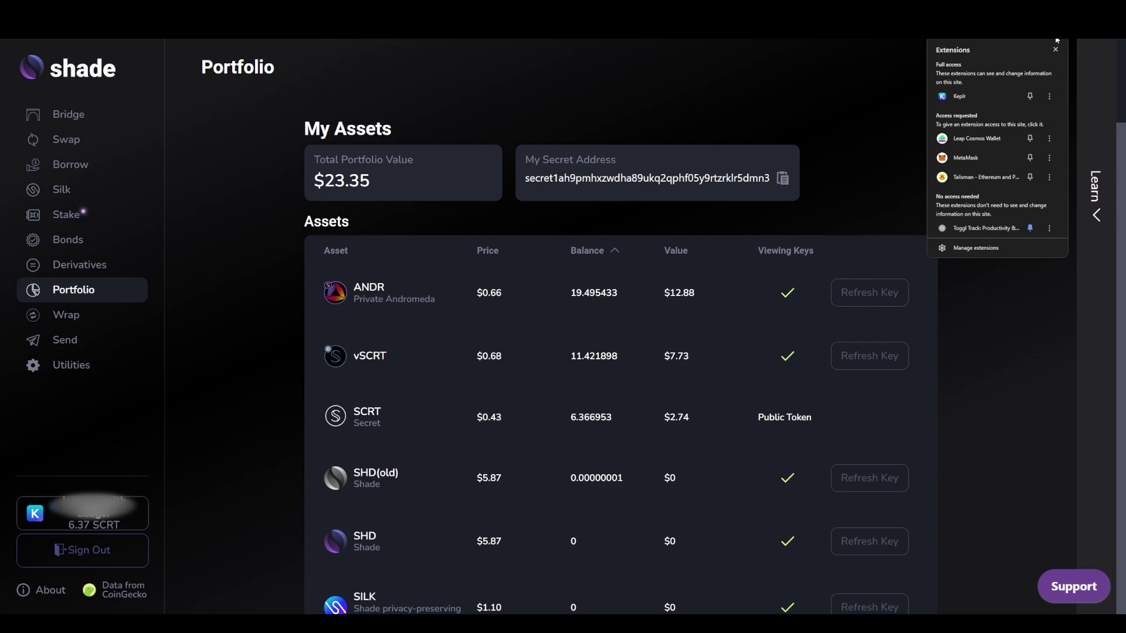
pyautogui.click(977, 97)
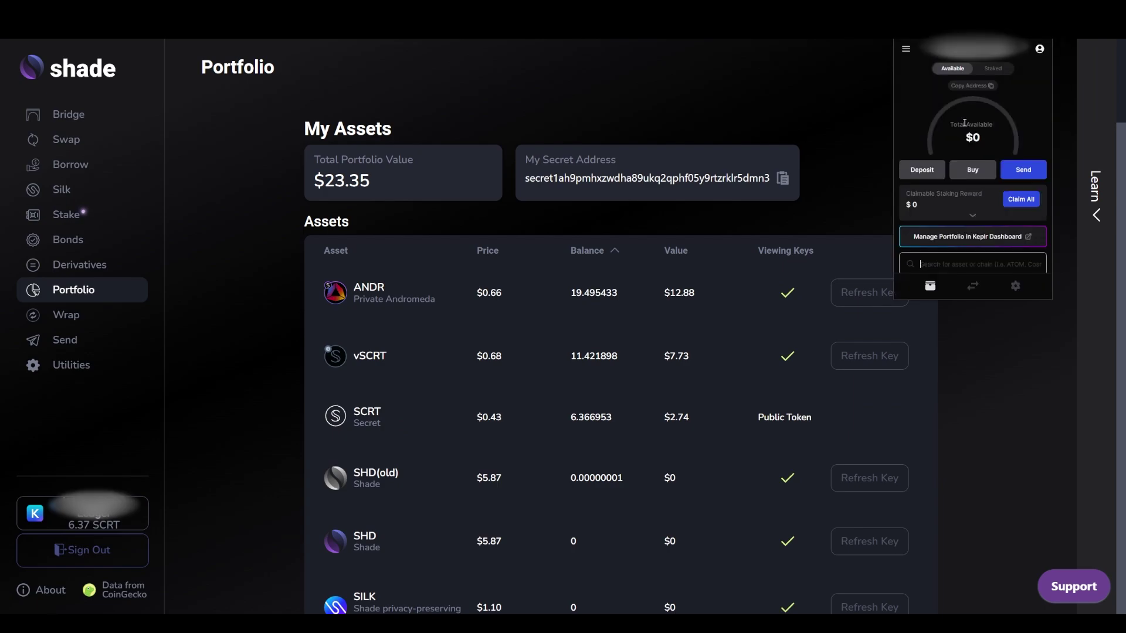
pyautogui.scroll(-3, 979, 137)
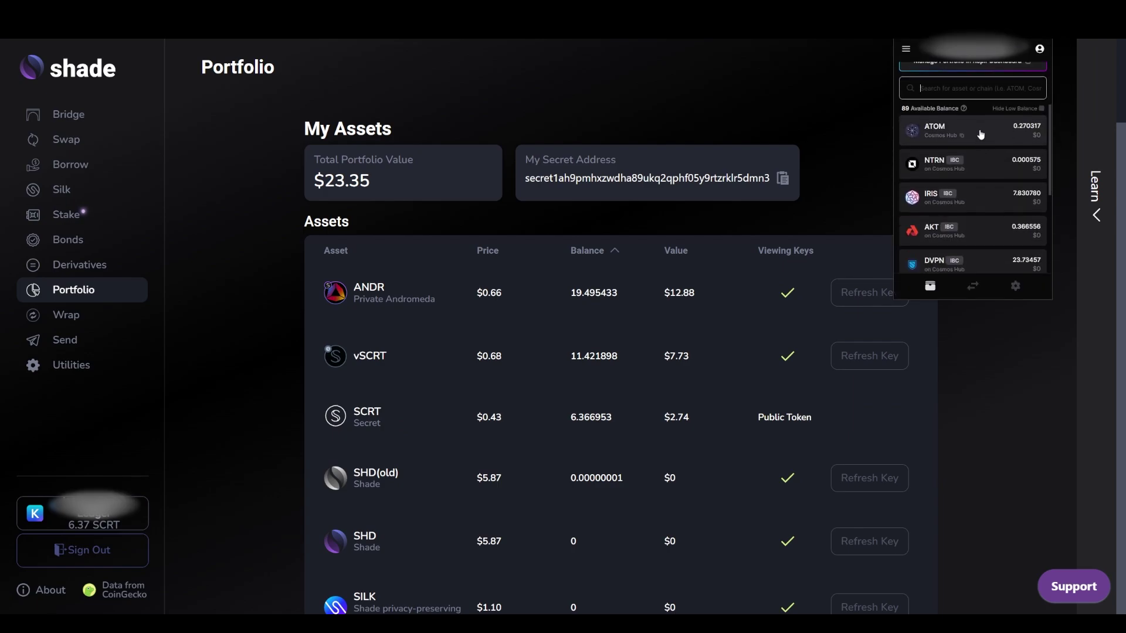
pyautogui.click(1041, 108)
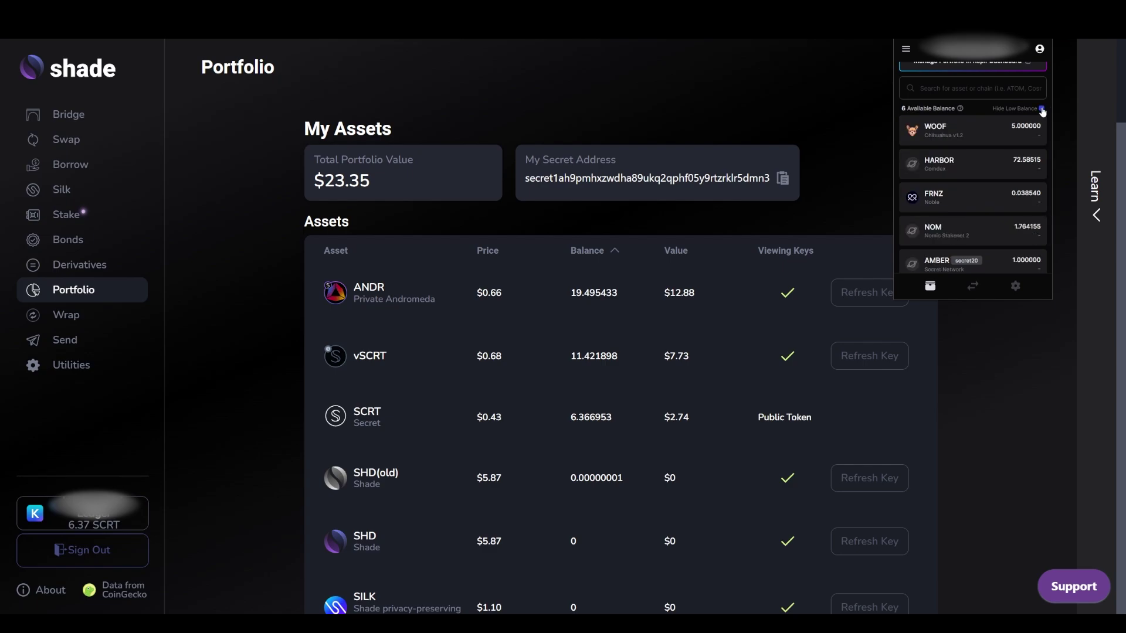
pyautogui.click(1041, 109)
pyautogui.click(971, 88)
pyautogui.write('an')
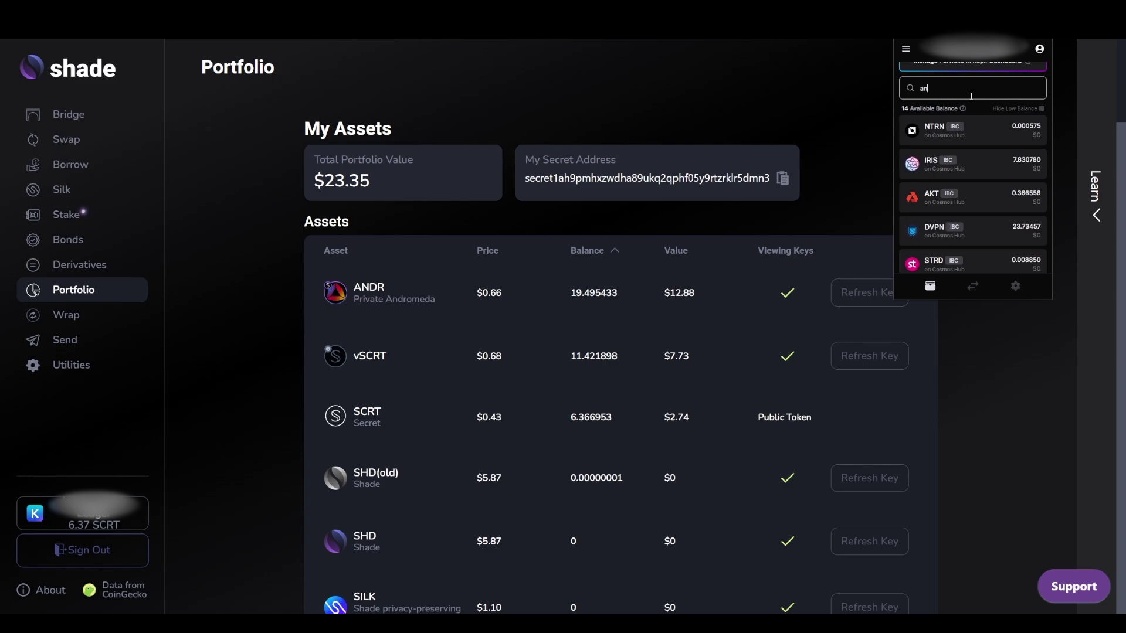
pyautogui.write('dr')
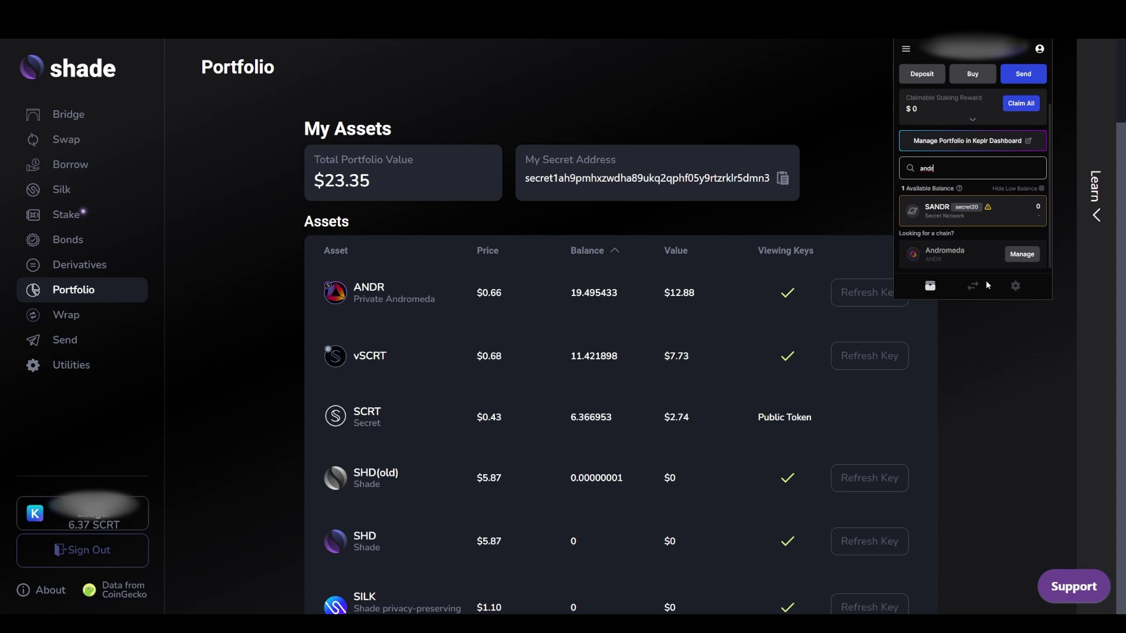
# Step: Enable the Andromeda chain in Keplr's dashboard, save the 51-chain selection, and skip further suggestions
pyautogui.click(1033, 255)
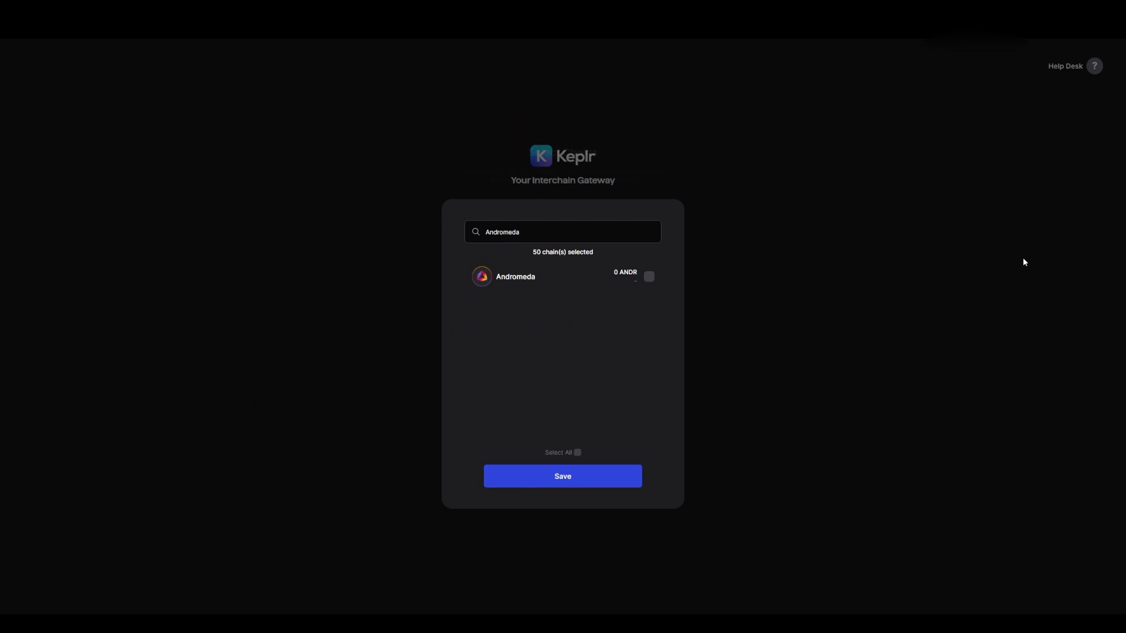
pyautogui.click(649, 276)
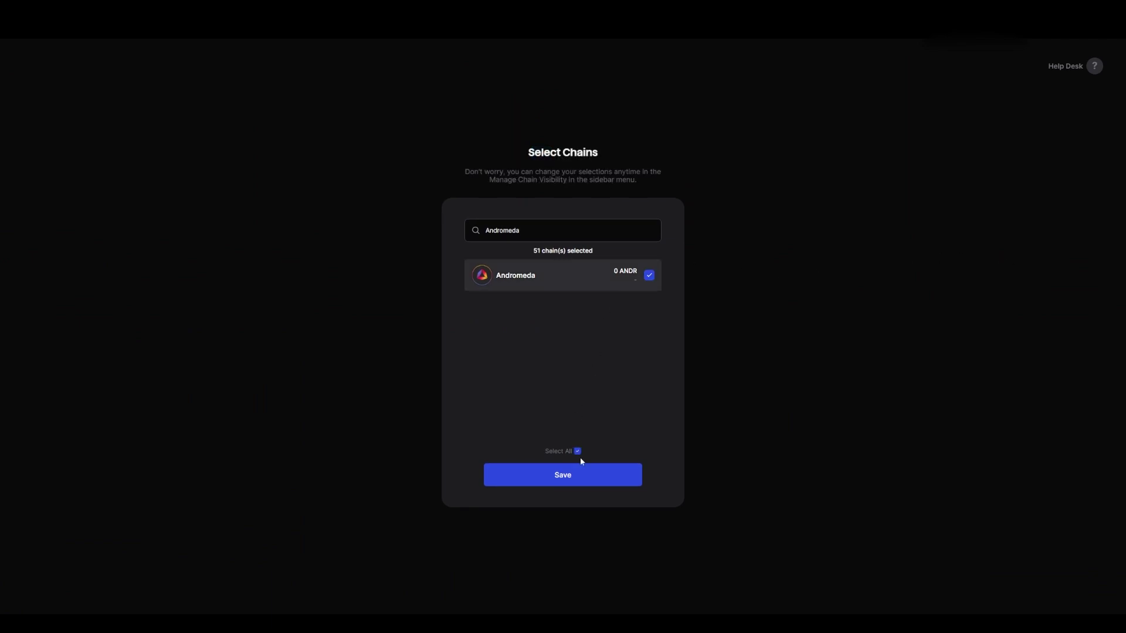
pyautogui.click(573, 475)
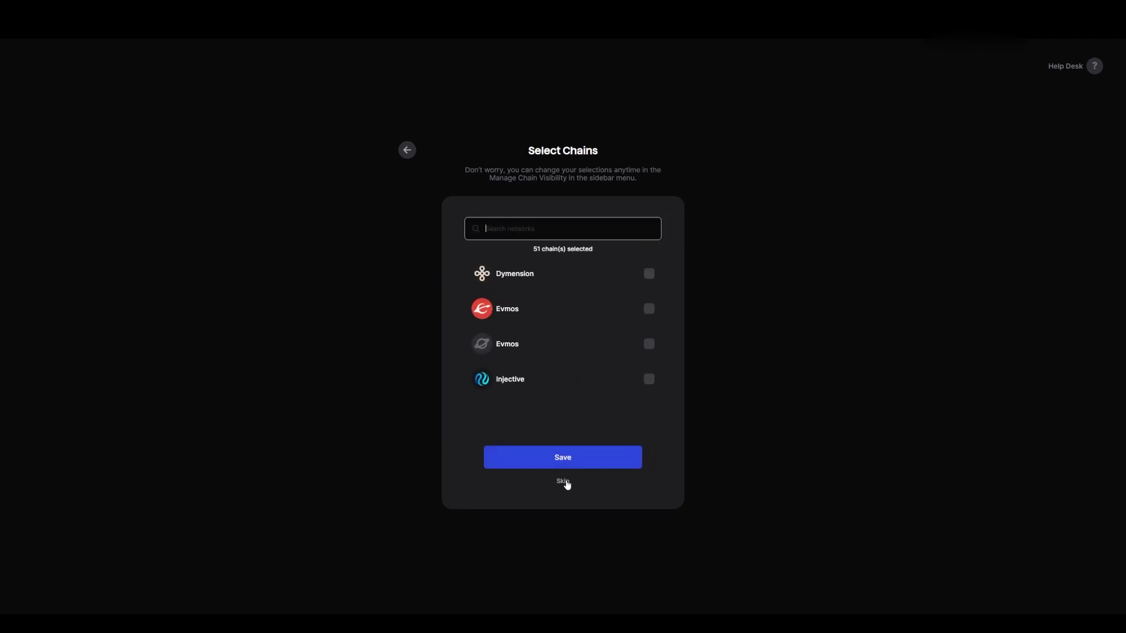
pyautogui.click(564, 482)
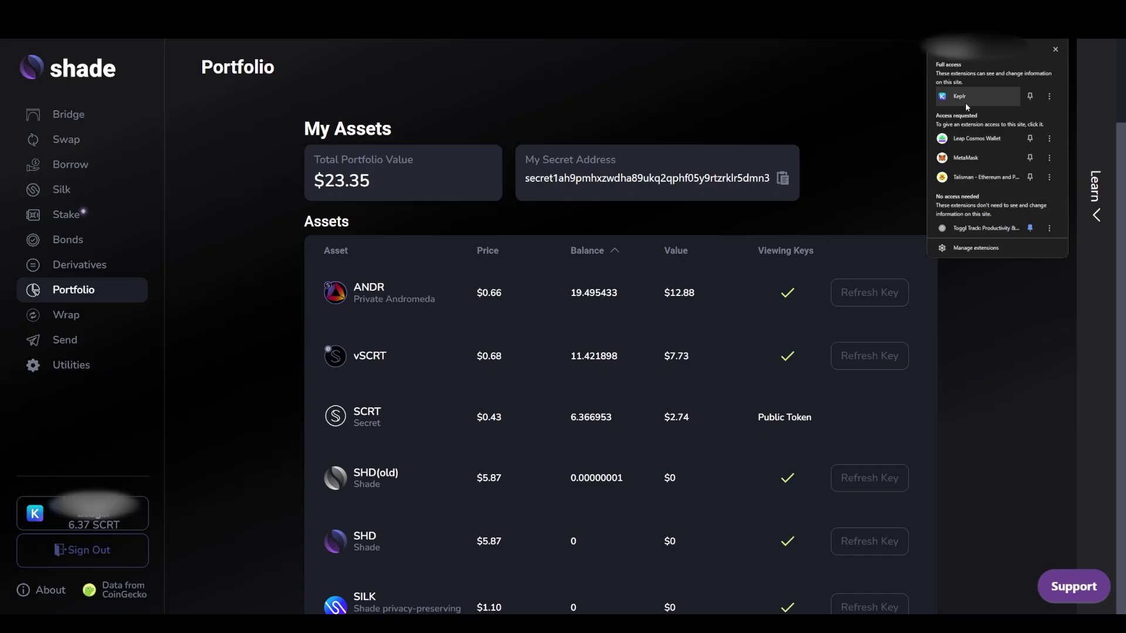
# Step: Search Keplr's assets for 'andr' to find ANDR on Andromeda and SANDR on Secret
pyautogui.click(972, 105)
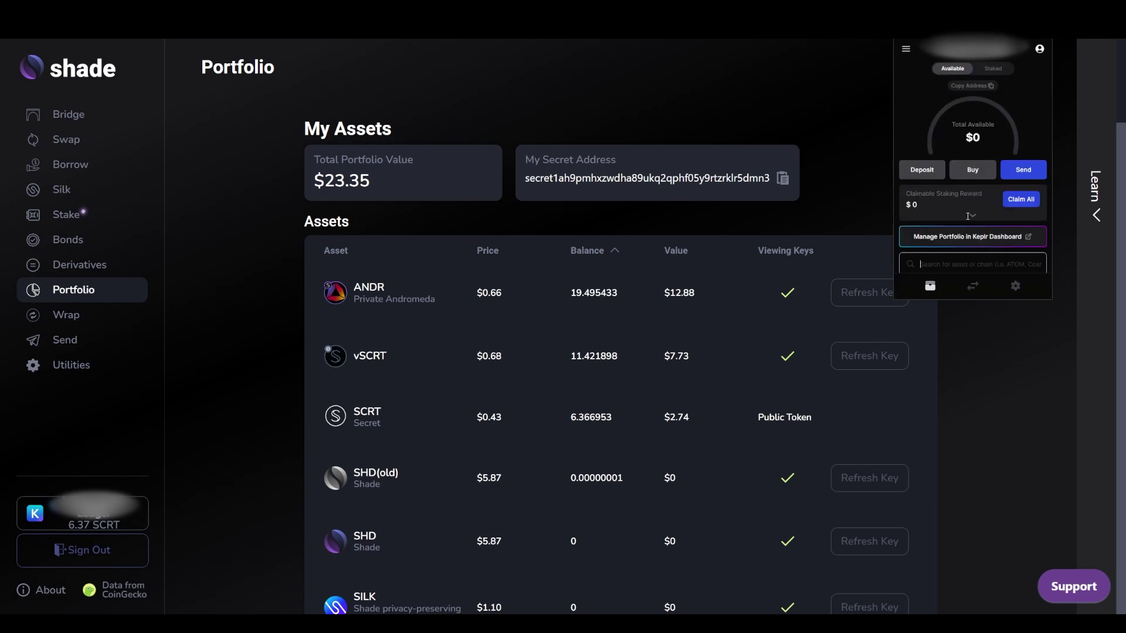
pyautogui.scroll(-2, 968, 216)
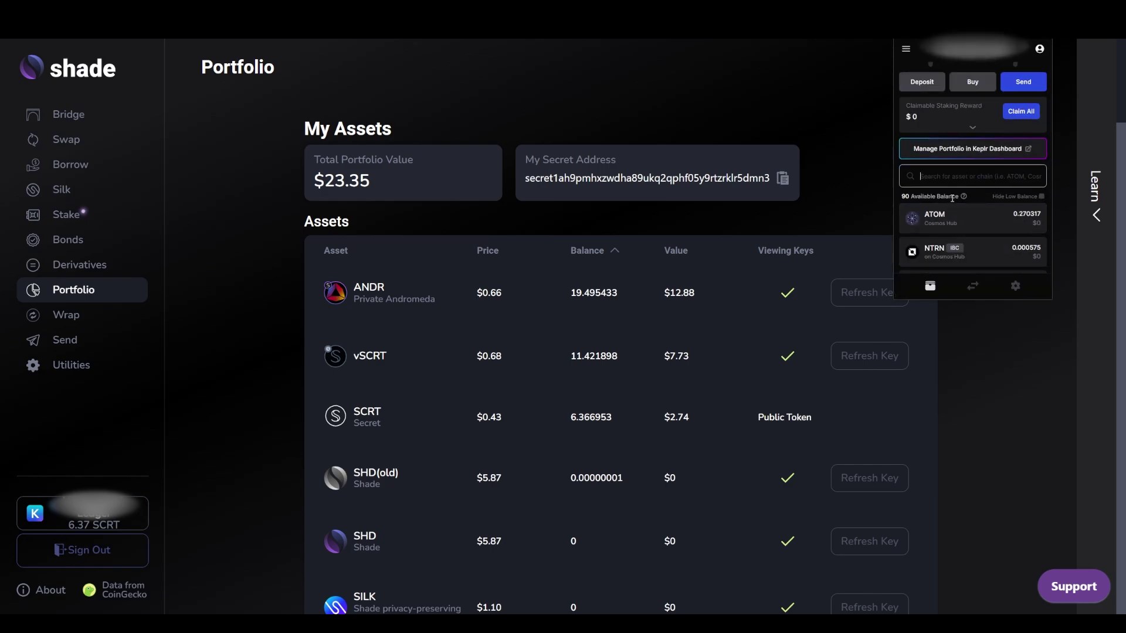
pyautogui.write('andr')
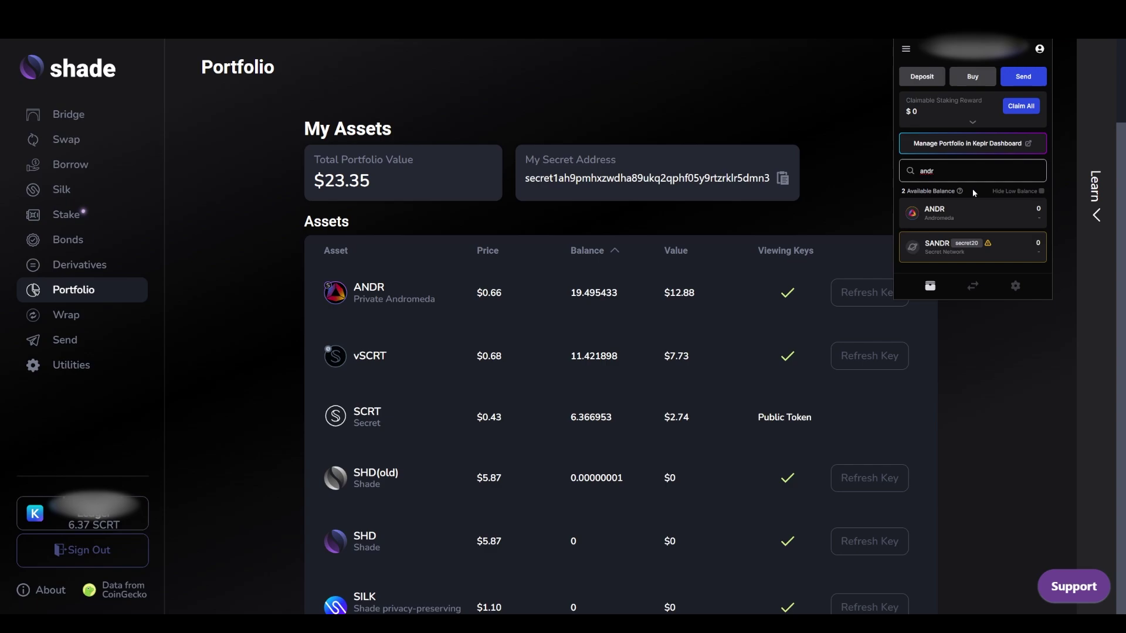
# Step: Disable the SANDR token in Keplr's manual token list for the chain
pyautogui.click(906, 49)
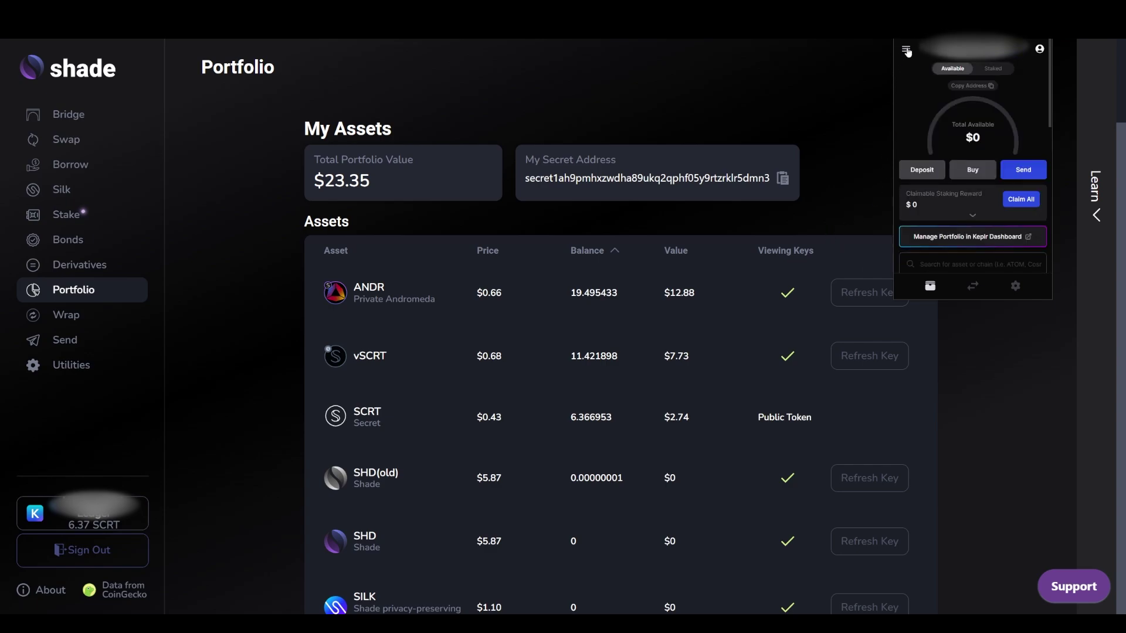
pyautogui.click(933, 113)
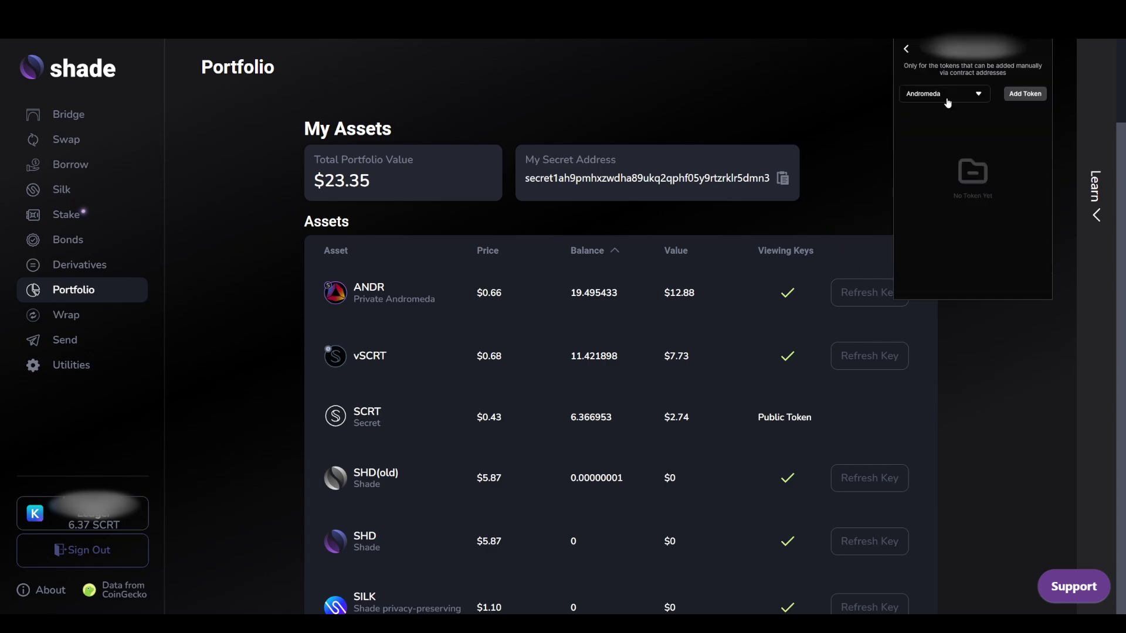
pyautogui.click(960, 92)
pyautogui.click(949, 116)
pyautogui.scroll(-2, 1008, 270)
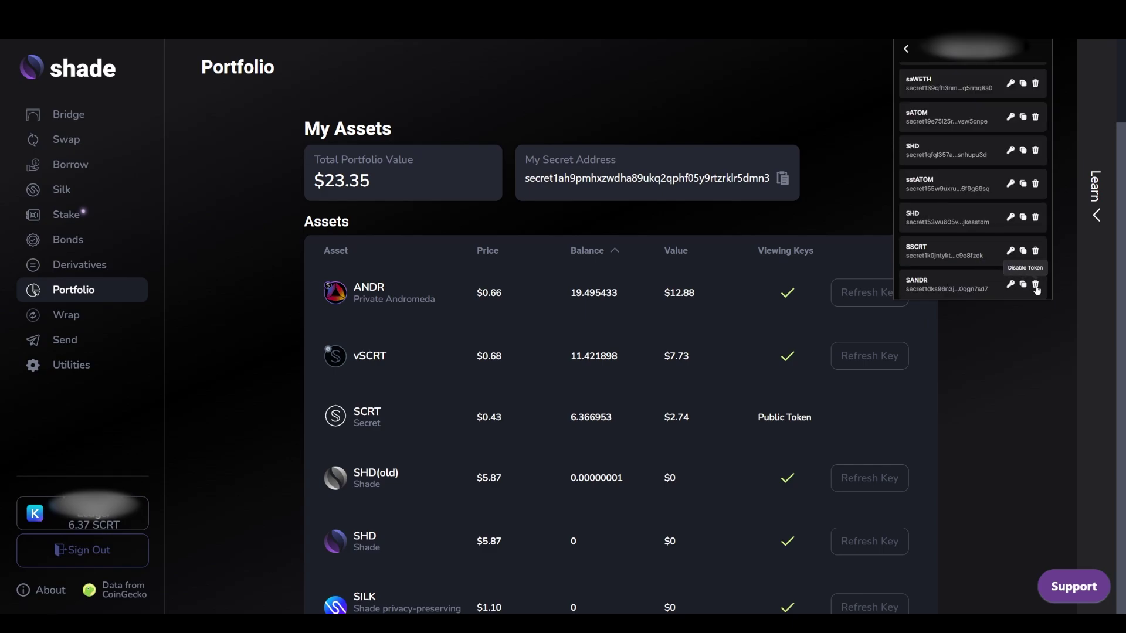
pyautogui.click(1035, 285)
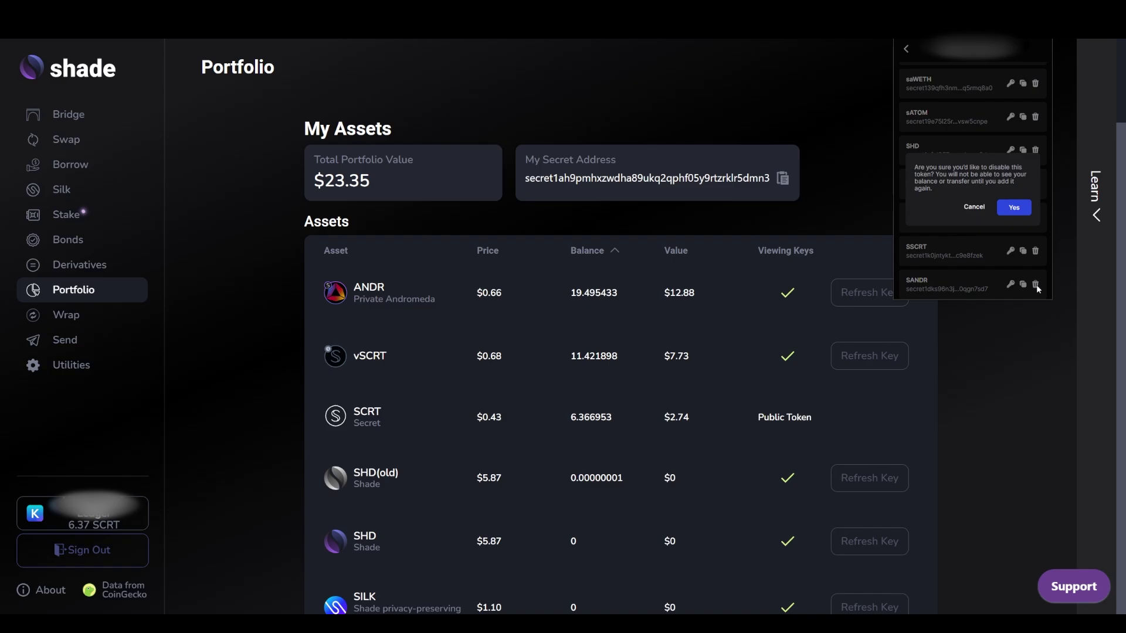
pyautogui.click(1014, 187)
pyautogui.click(856, 178)
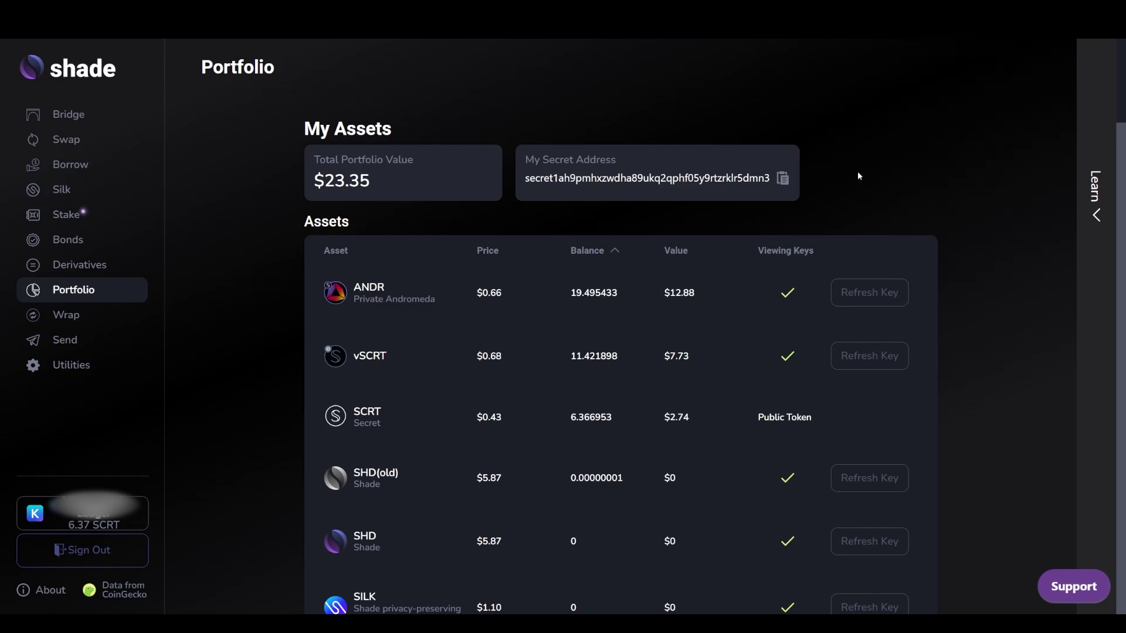
# Step: View the private ANDR balance on Portfolio, adding and approving the Secret Andromeda token
pyautogui.scroll(-10, 799, 329)
pyautogui.click(799, 333)
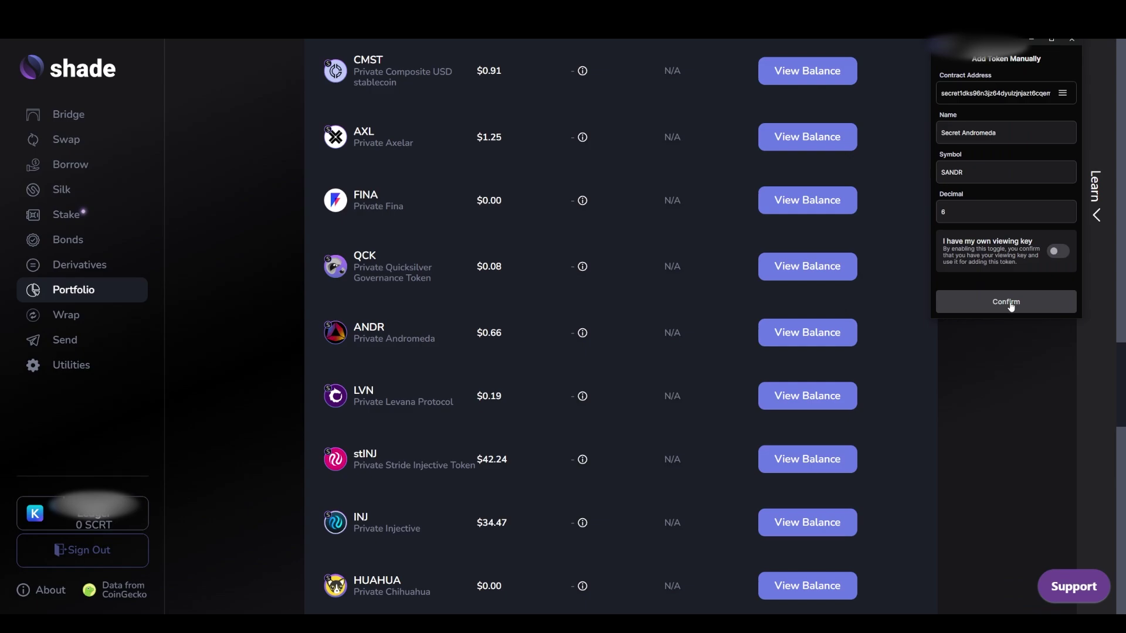
pyautogui.click(1008, 302)
pyautogui.click(1009, 302)
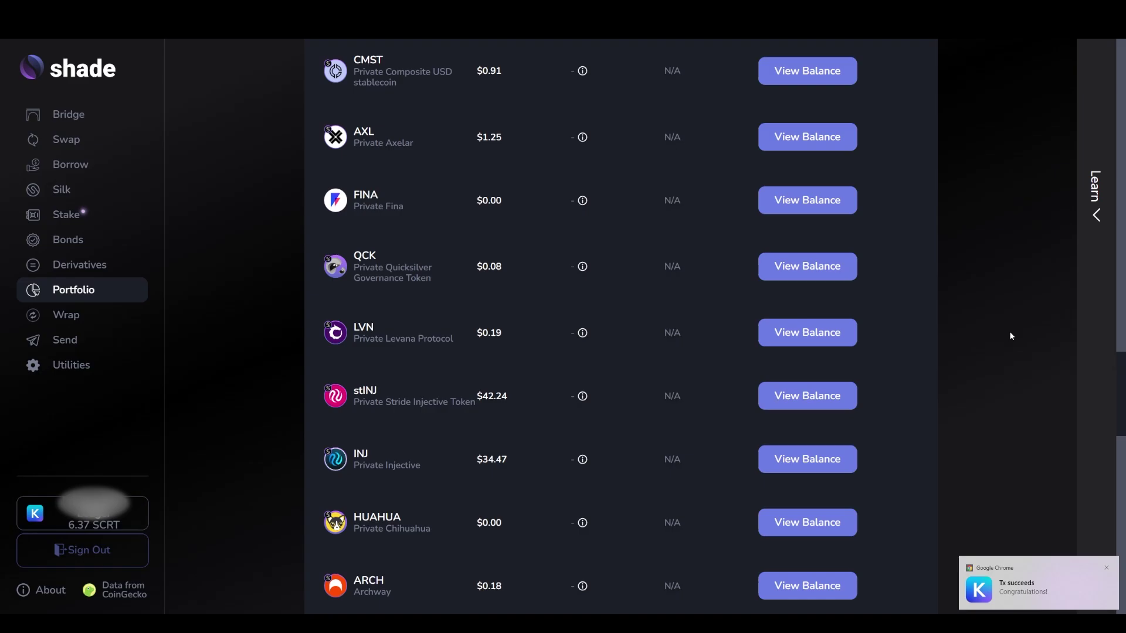
pyautogui.scroll(7, 1007, 332)
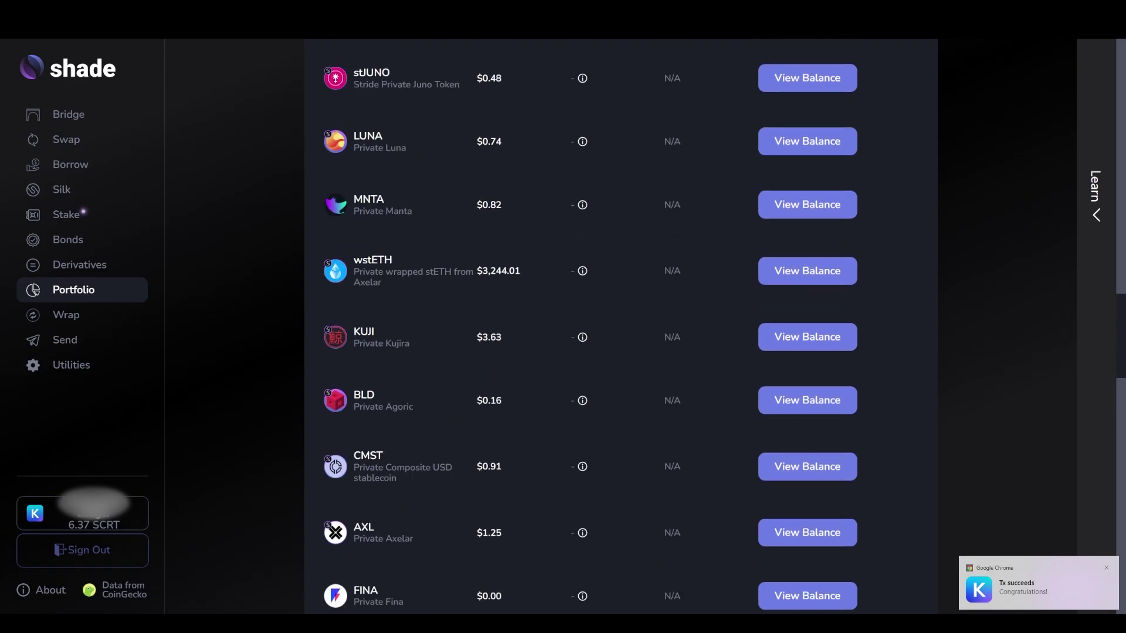
pyautogui.scroll(10, 1038, 206)
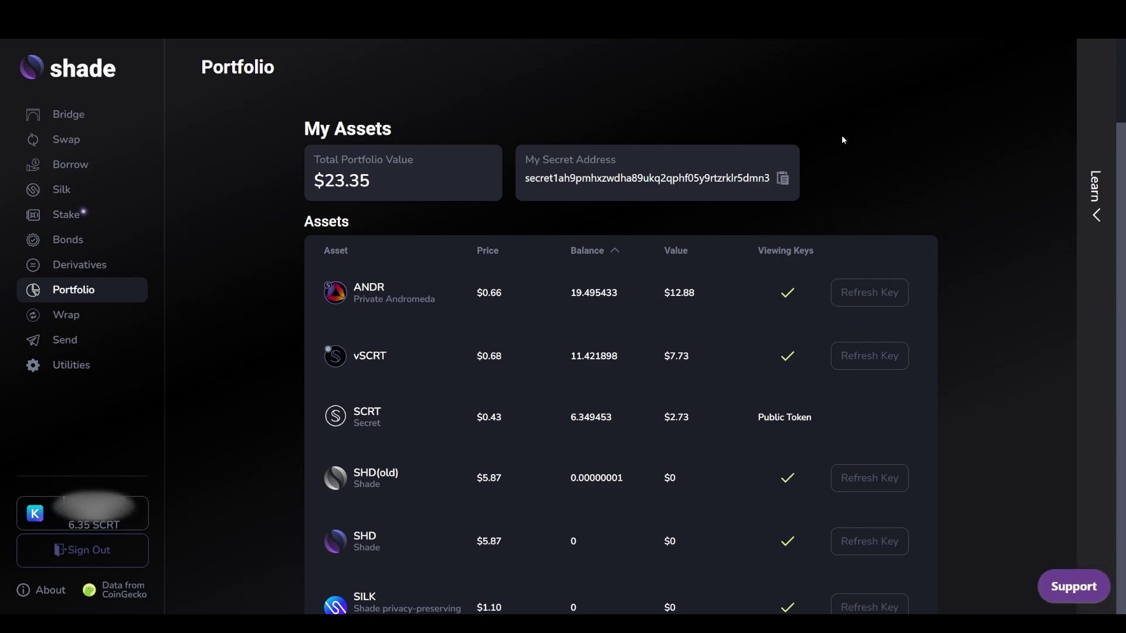
pyautogui.scroll(-2, 1012, 176)
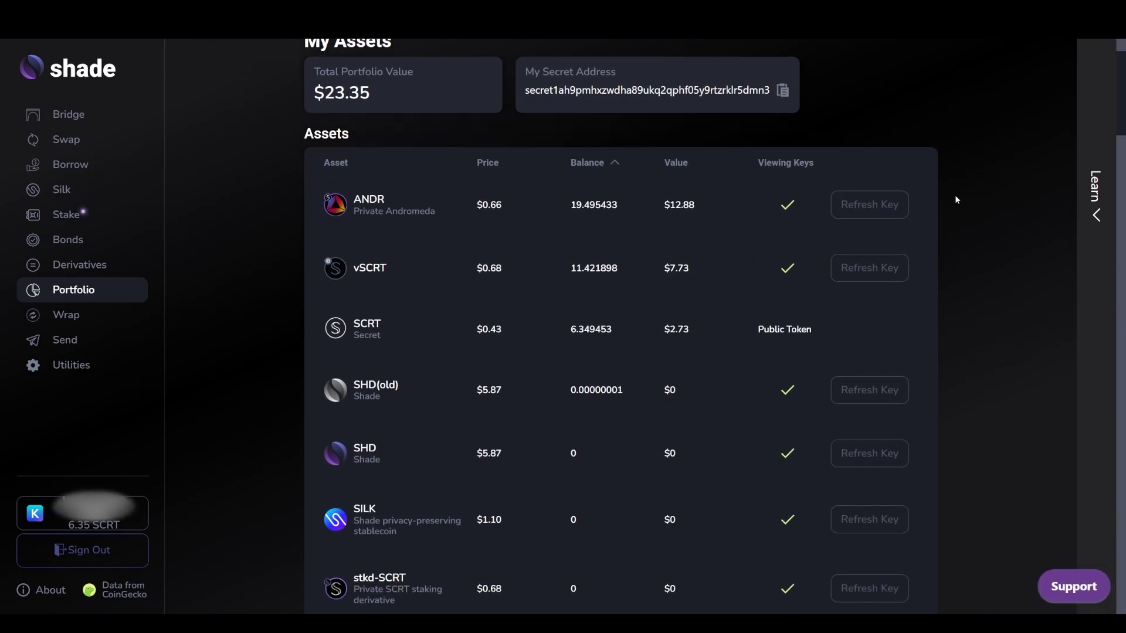
pyautogui.scroll(2, 917, 209)
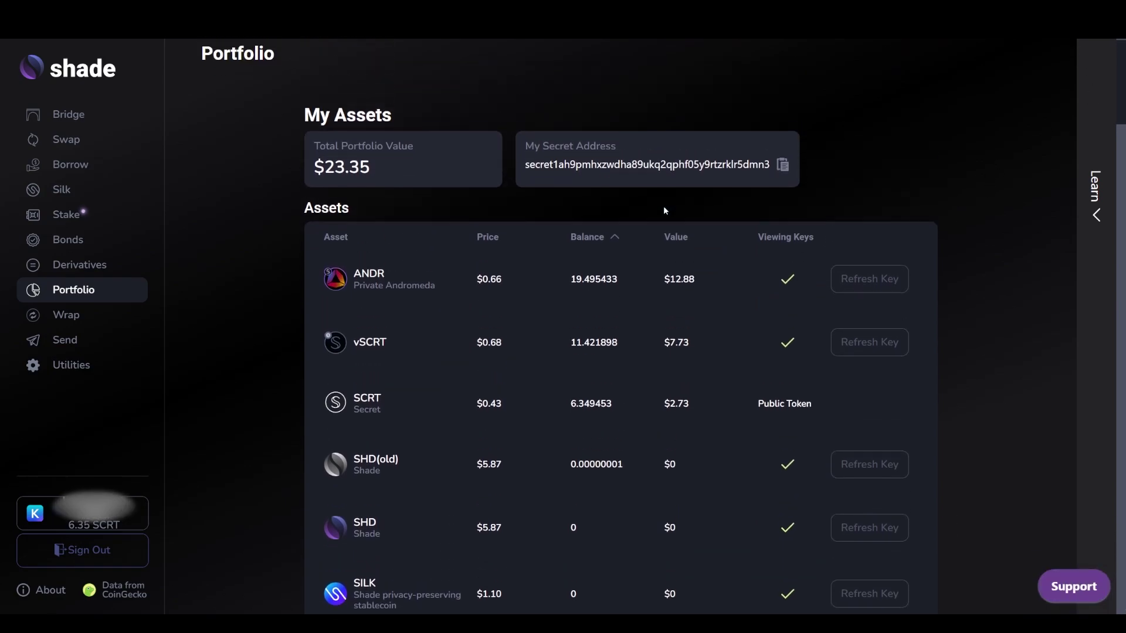
# Step: Set the bridge to send Andr from Secret to Andromeda
pyautogui.click(76, 116)
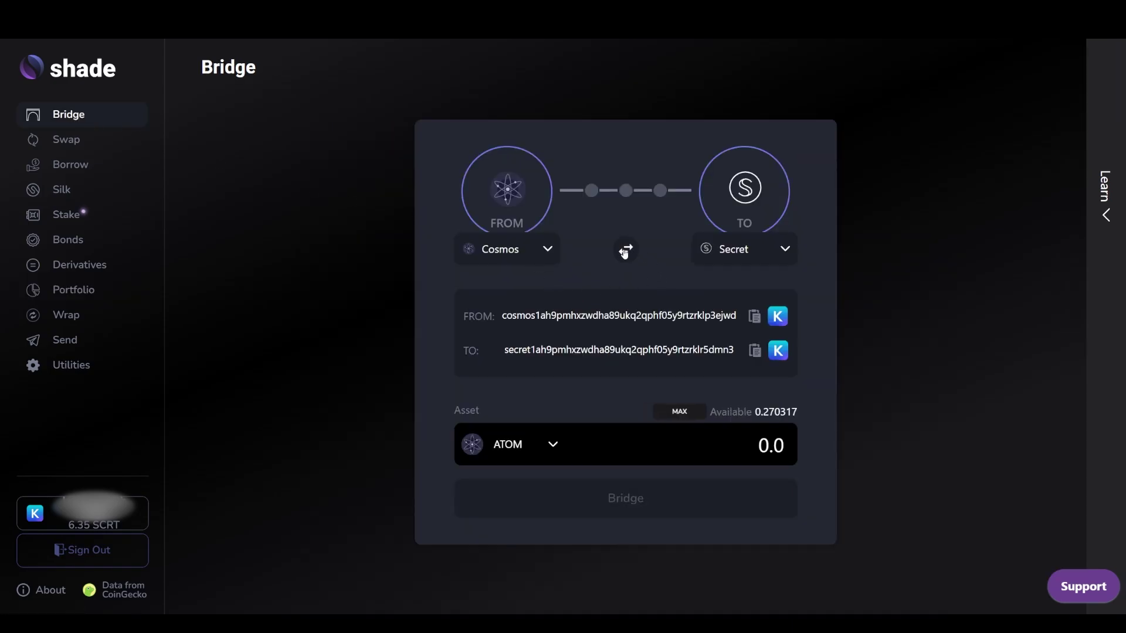
pyautogui.click(625, 252)
pyautogui.click(785, 251)
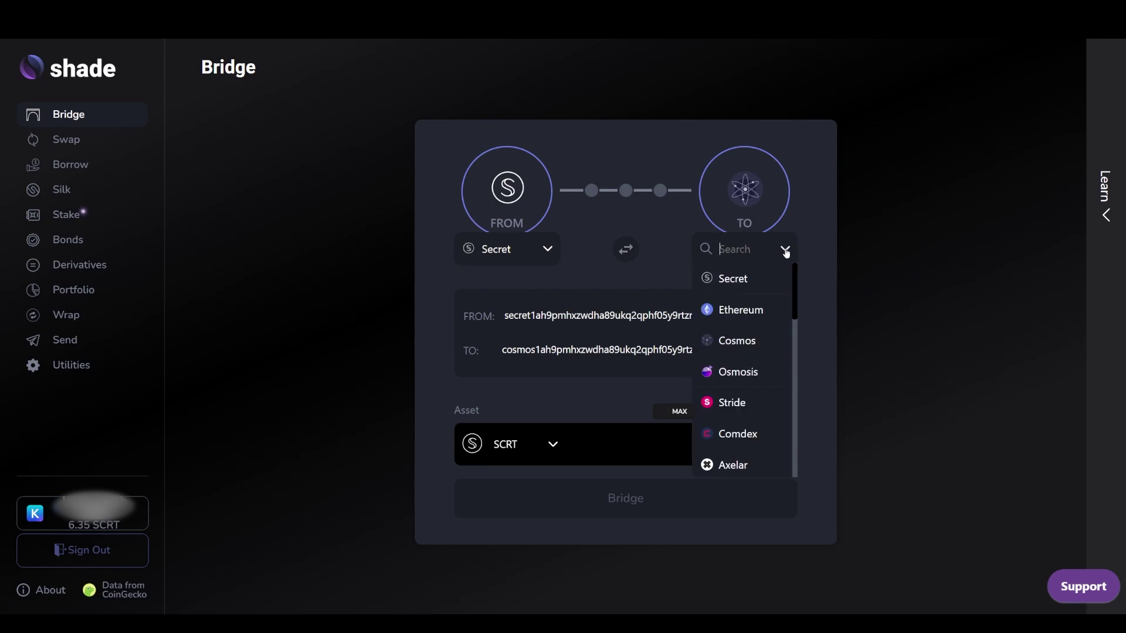
pyautogui.write('an')
pyautogui.click(746, 280)
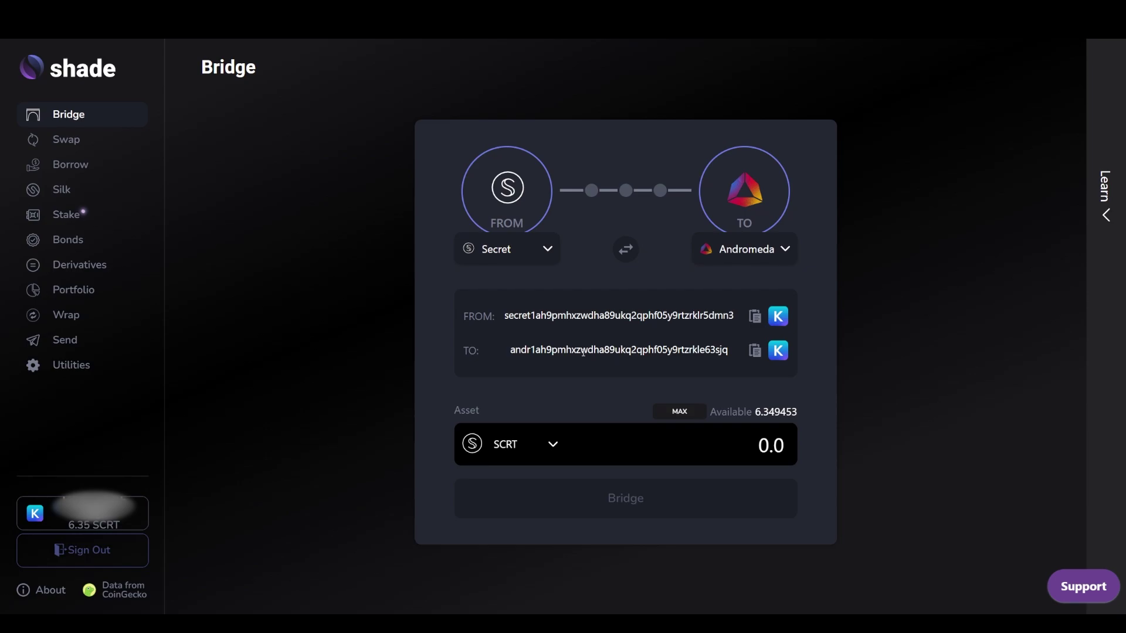
pyautogui.click(553, 446)
pyautogui.write('a')
pyautogui.click(521, 483)
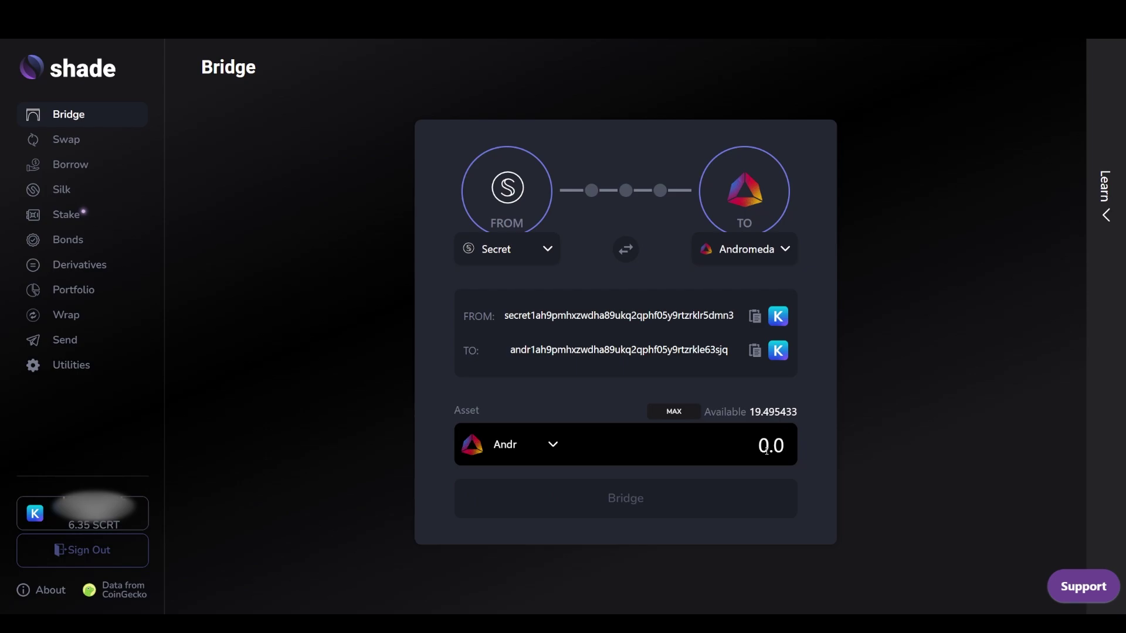
# Step: Bridge 10 Andr and approve the transaction in Keplr
pyautogui.click(767, 450)
pyautogui.write('10')
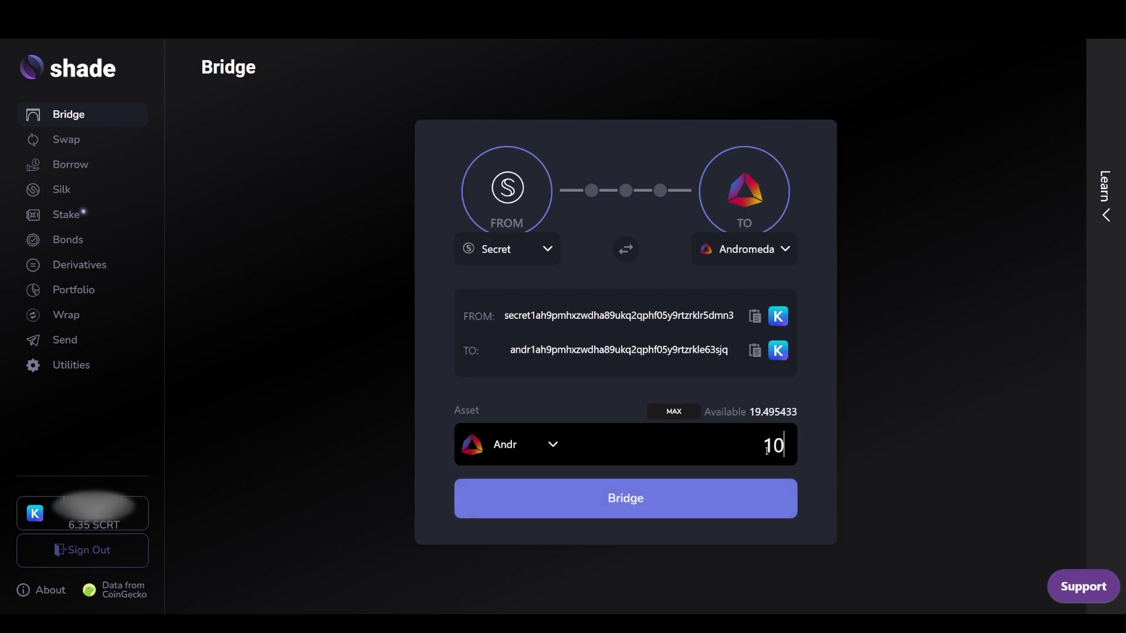
pyautogui.click(637, 502)
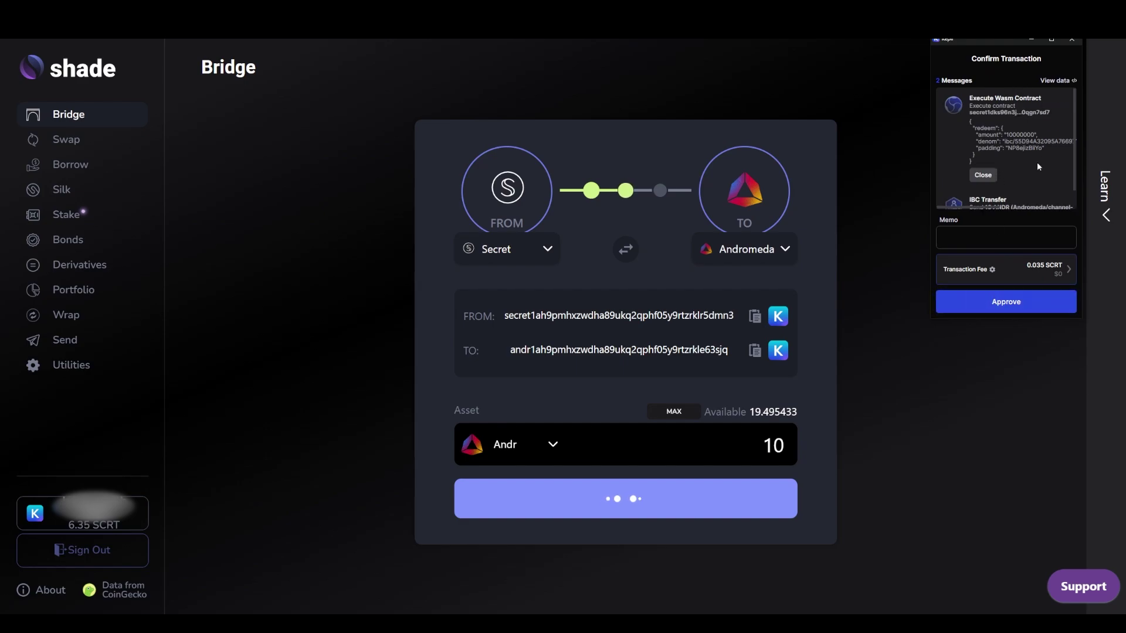
pyautogui.scroll(-1, 1037, 167)
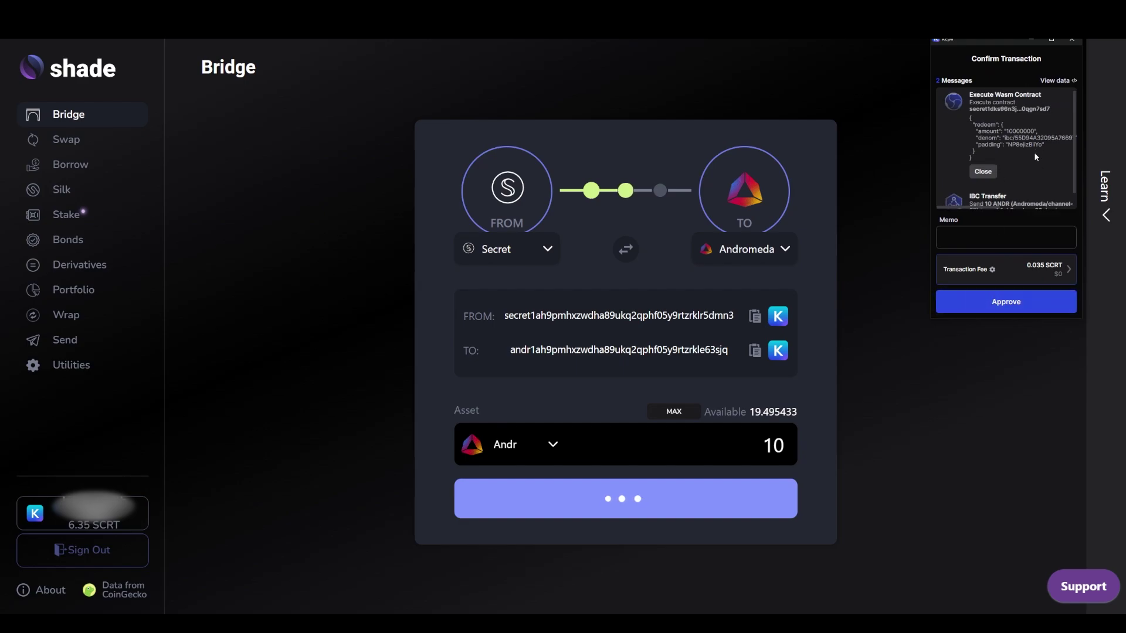
pyautogui.click(1011, 296)
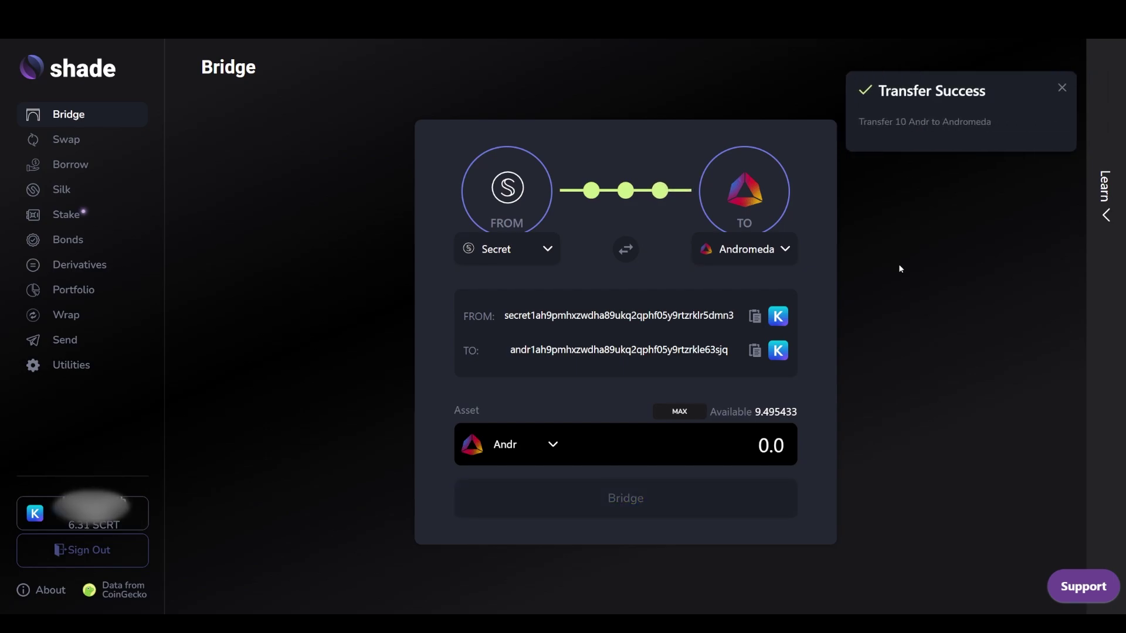
# Step: Dismiss the Transfer Success notice and search Keplr for 'andr' to confirm 10 ANDR on Andromeda
pyautogui.click(1062, 89)
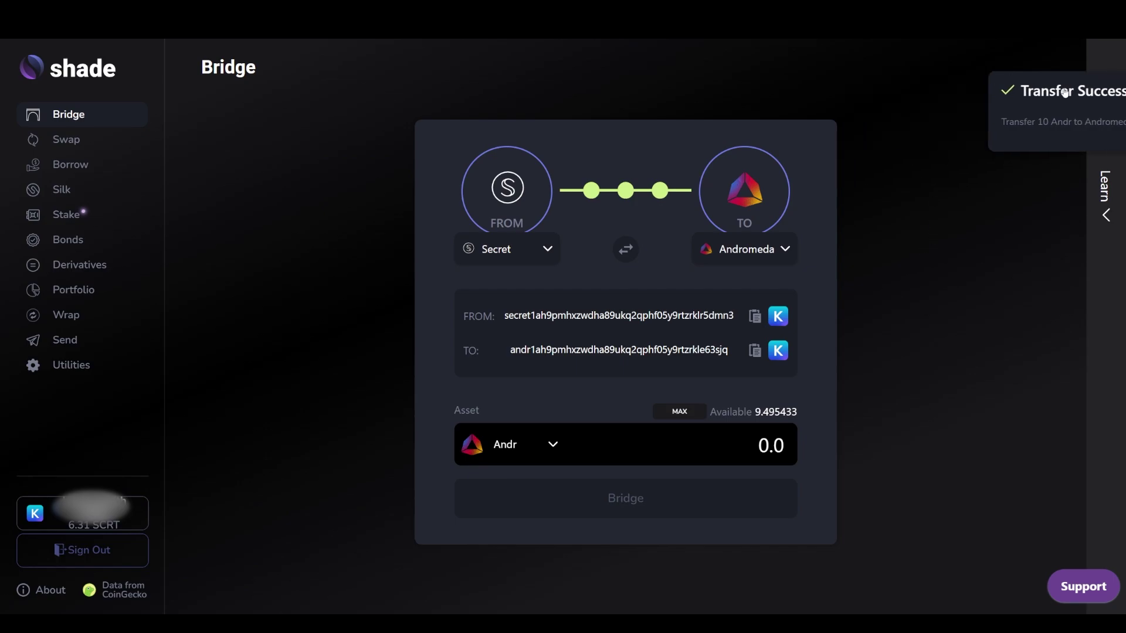
pyautogui.click(1059, 37)
pyautogui.click(979, 95)
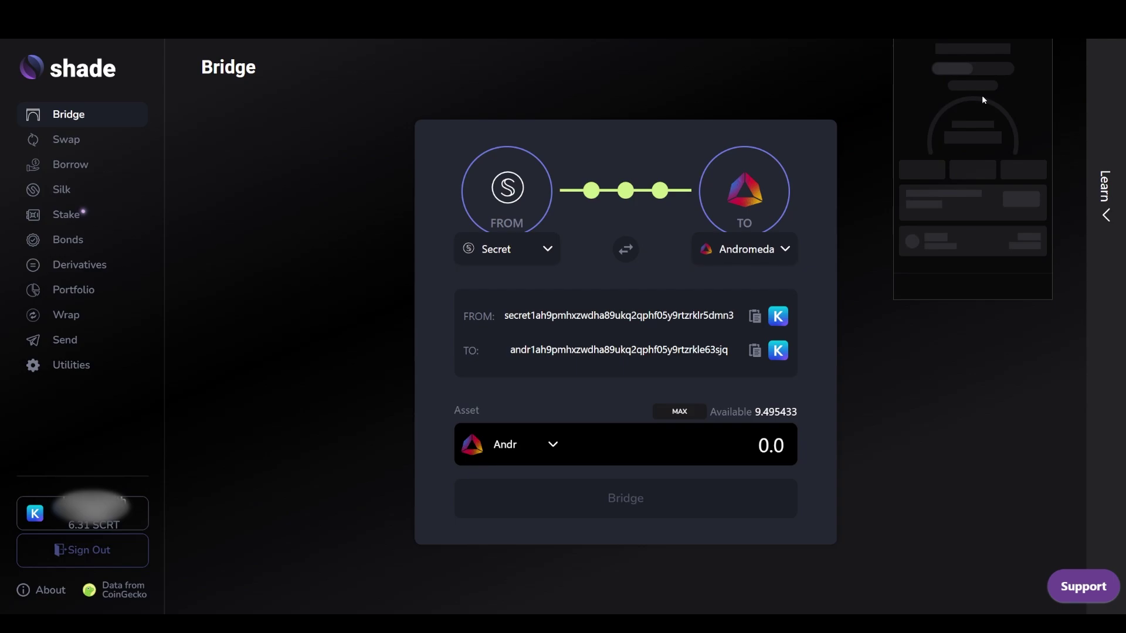
pyautogui.scroll(-3, 973, 147)
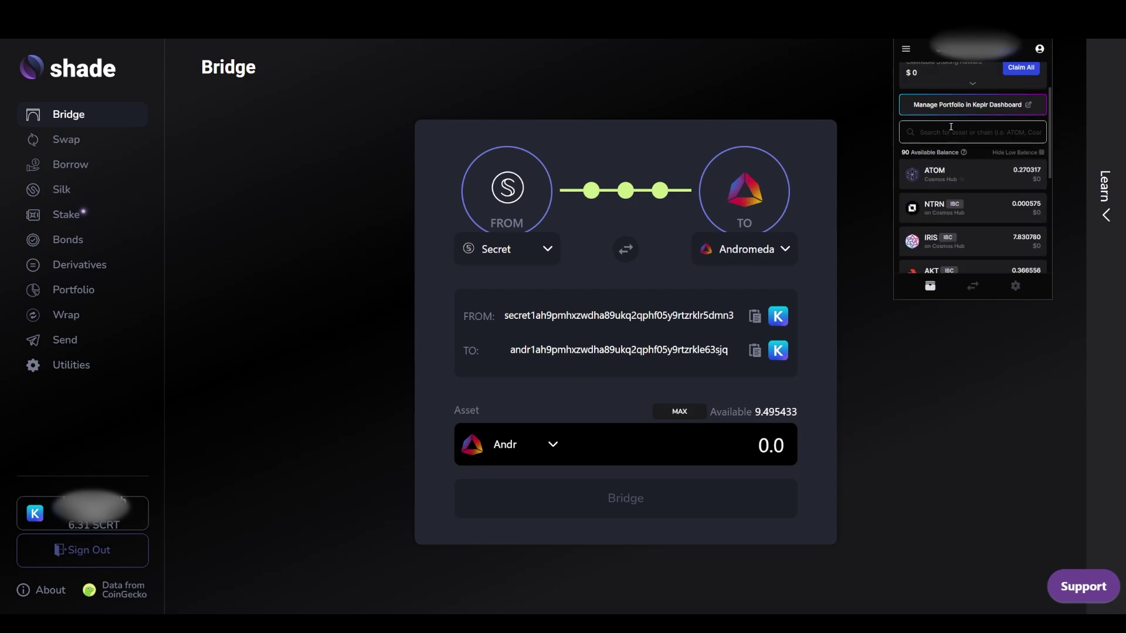
pyautogui.write('andr')
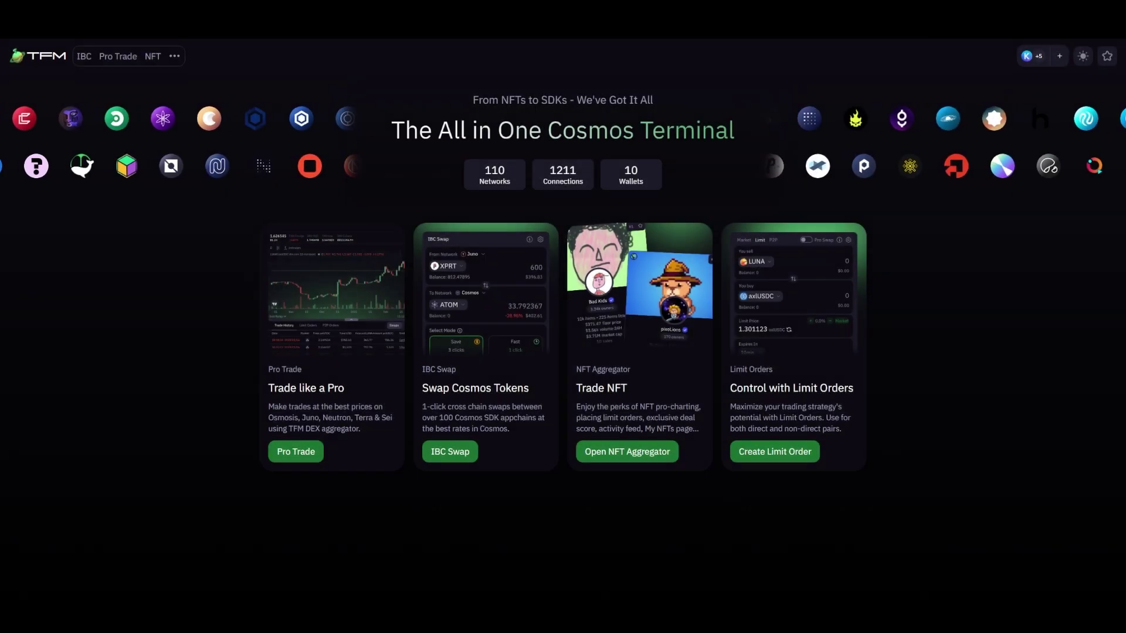
# Step: Open TFM's IBC Transfer page and set the source network to Andromeda
pyautogui.click(84, 56)
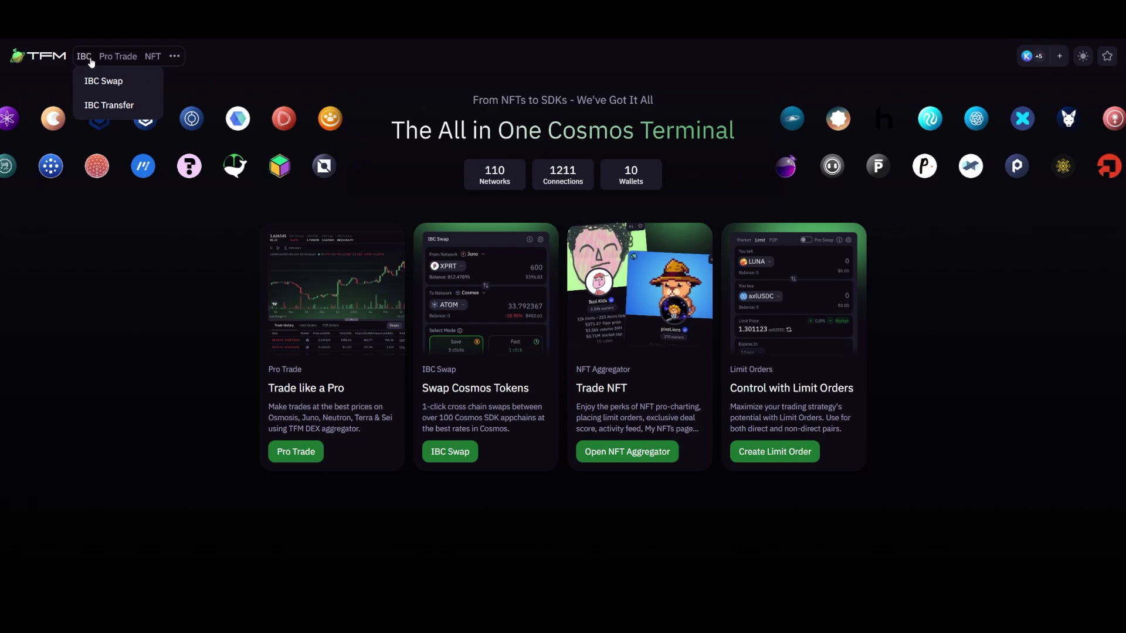
pyautogui.click(106, 110)
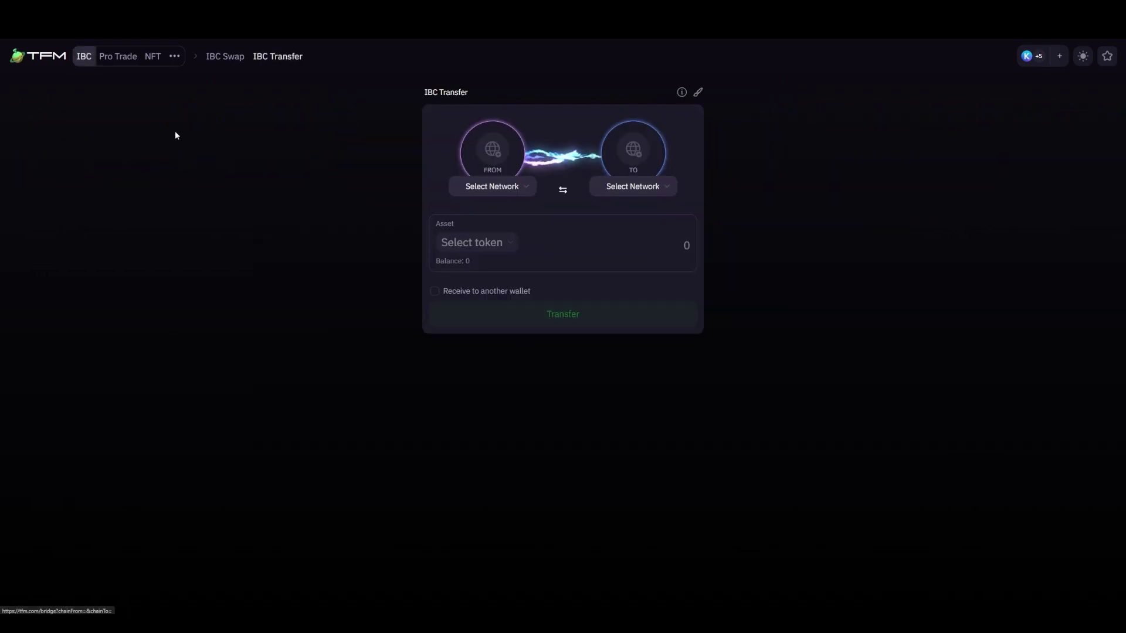
pyautogui.click(520, 192)
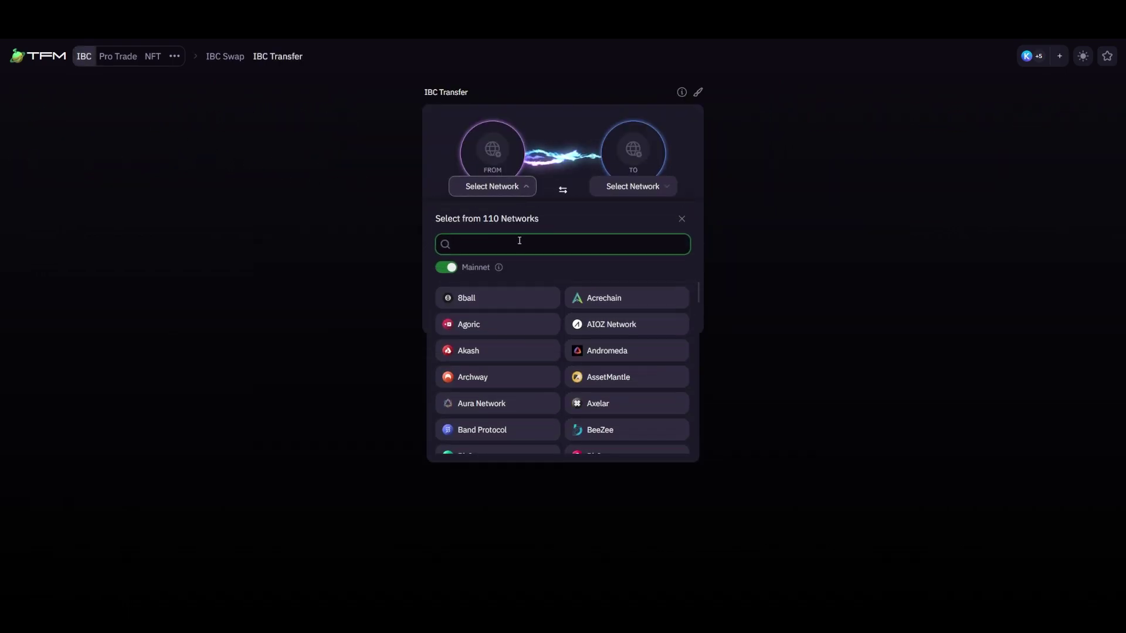
pyautogui.click(609, 352)
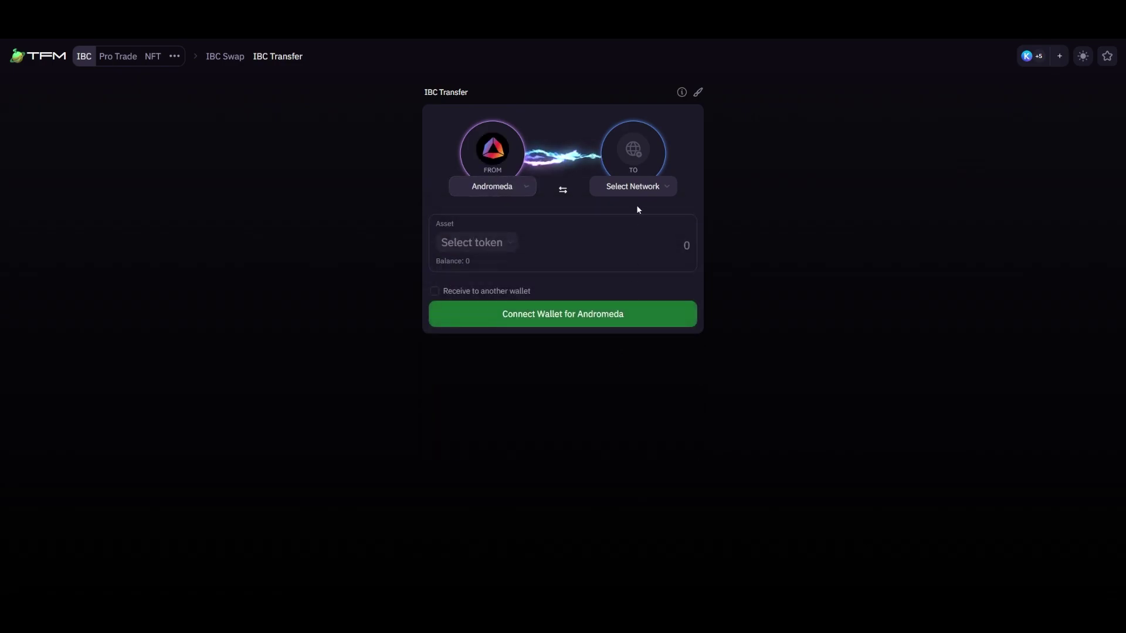
# Step: Search the destination networks and choose Archway
pyautogui.click(642, 188)
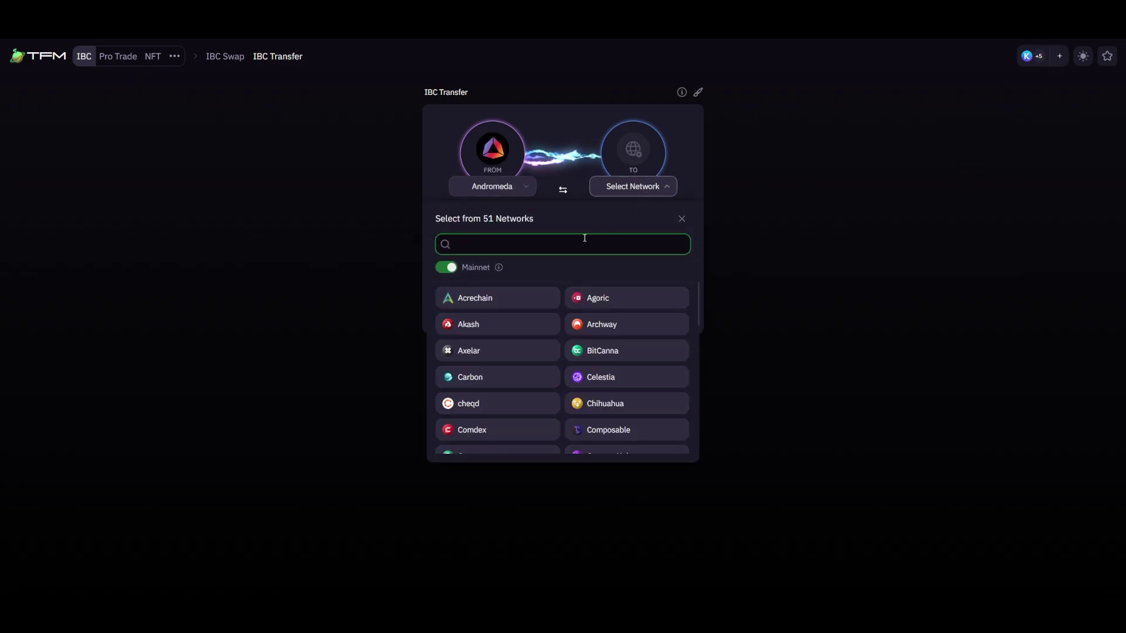
pyautogui.write('ku')
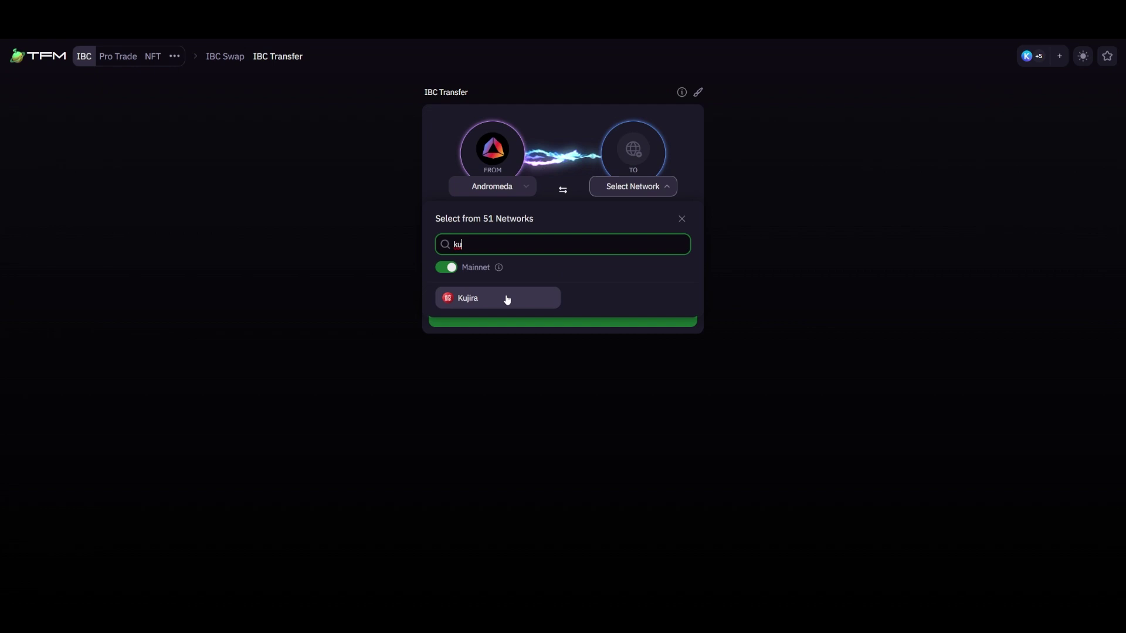
pyautogui.press('BackSpace')
pyautogui.press('BackSpace')
pyautogui.write('terr')
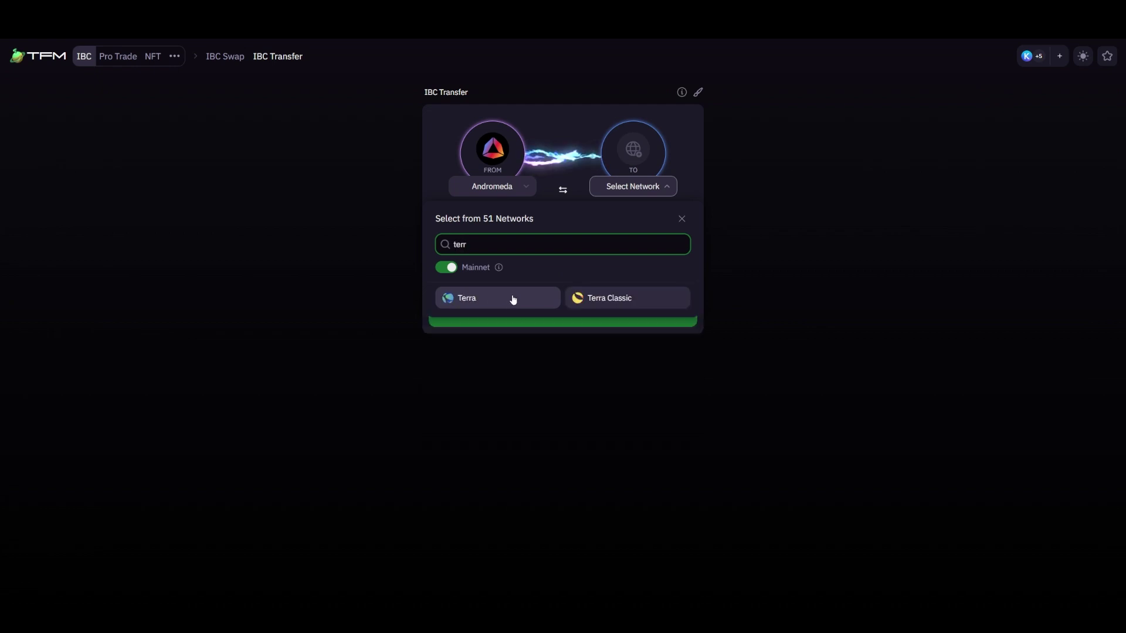
pyautogui.press('BackSpace')
pyautogui.press('BackSpace')
pyautogui.press('BackSpace')
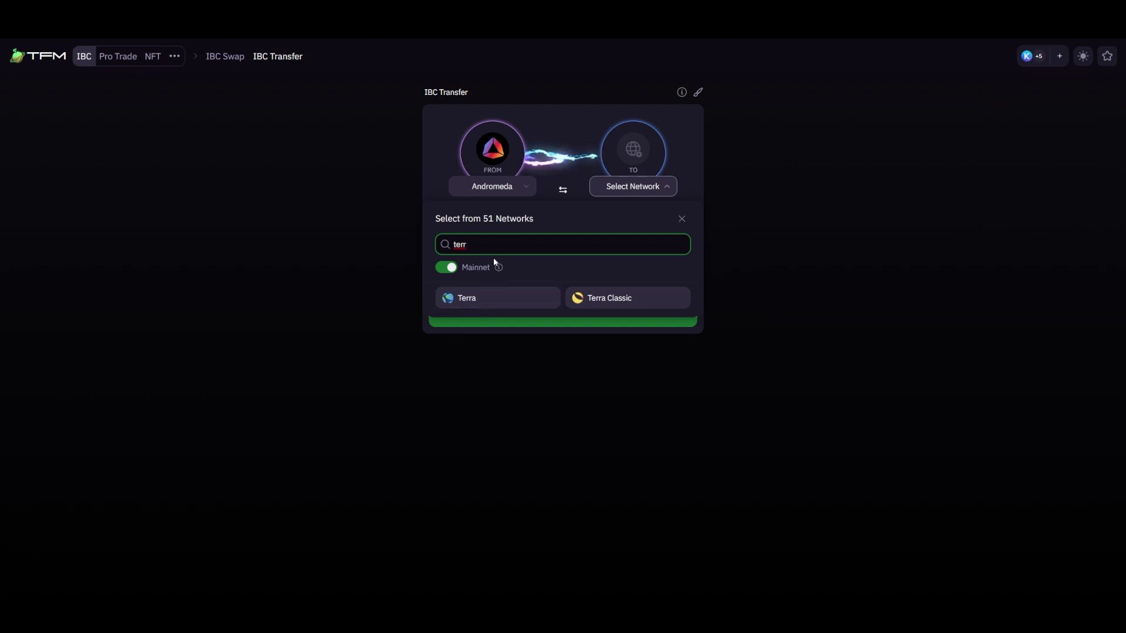
pyautogui.press('BackSpace')
pyautogui.write('arc')
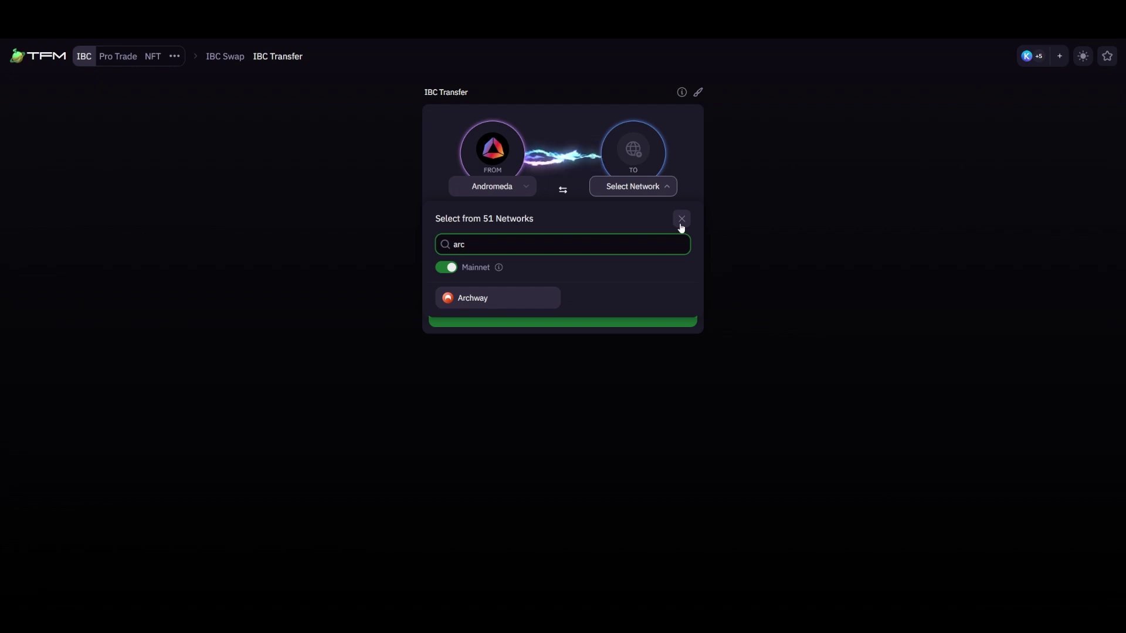
pyautogui.click(510, 297)
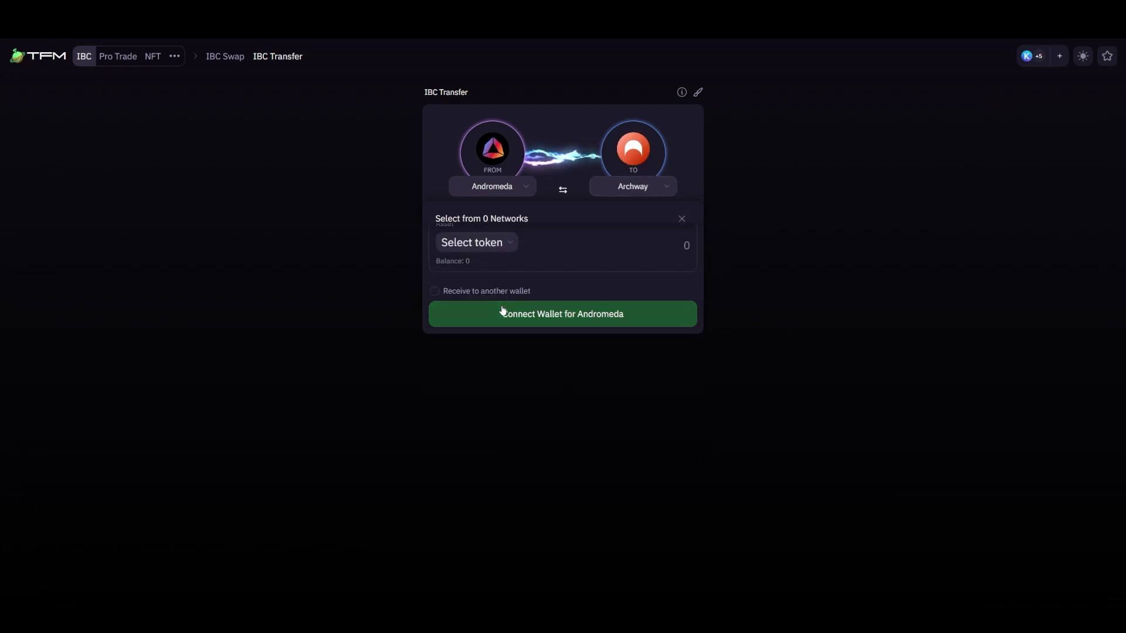
# Step: Select ANDR as the transfer asset and show the connected wallets list
pyautogui.click(476, 242)
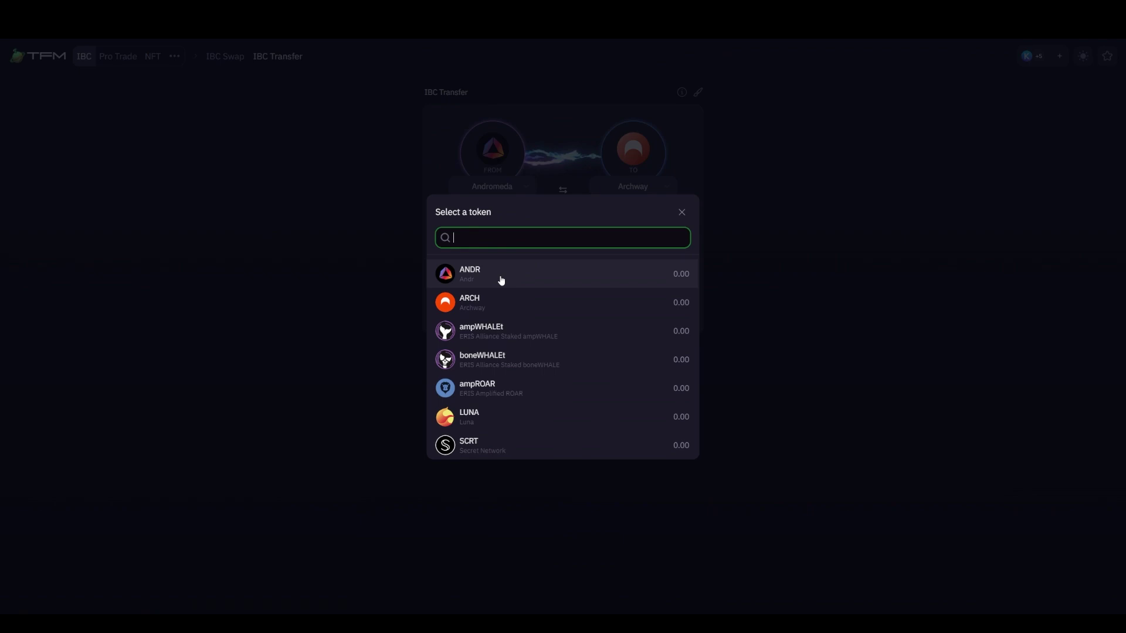
pyautogui.click(499, 275)
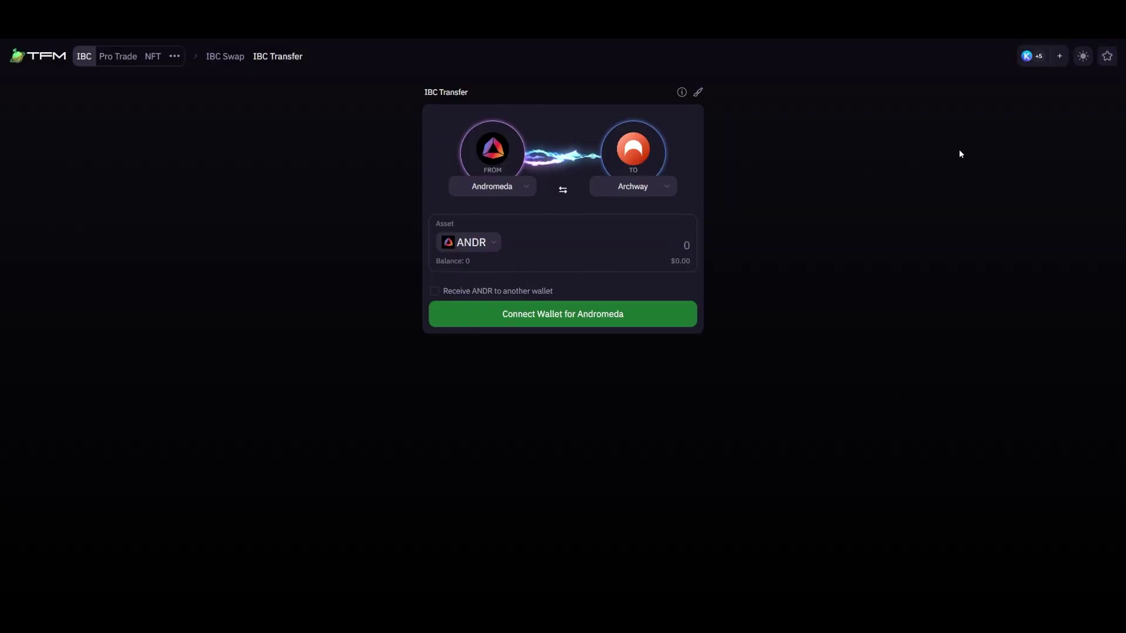
pyautogui.click(1031, 69)
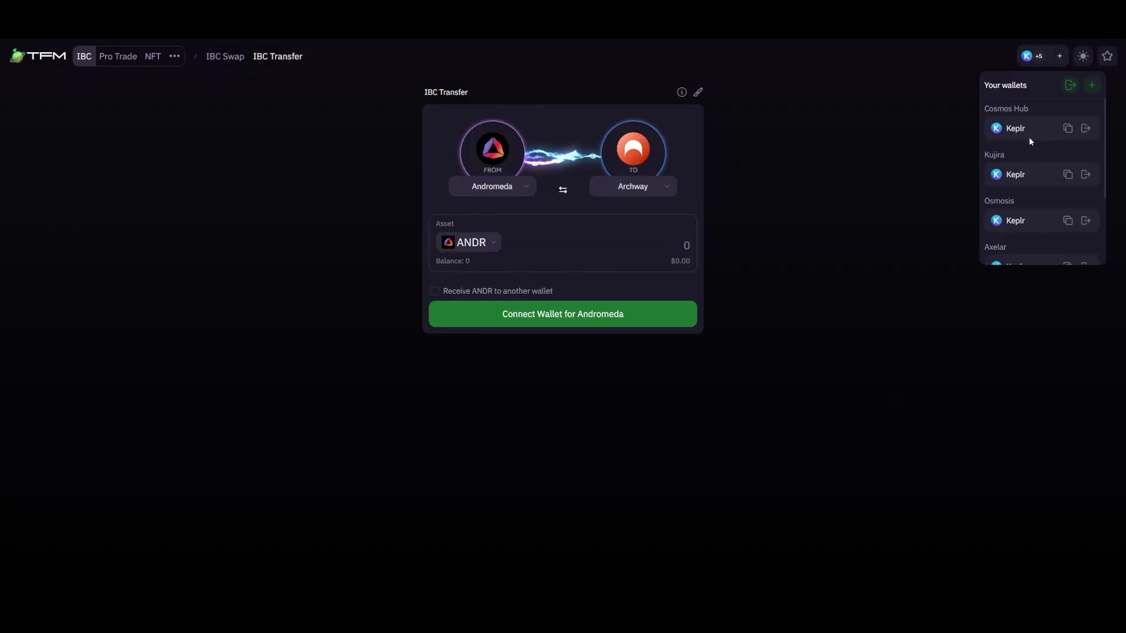